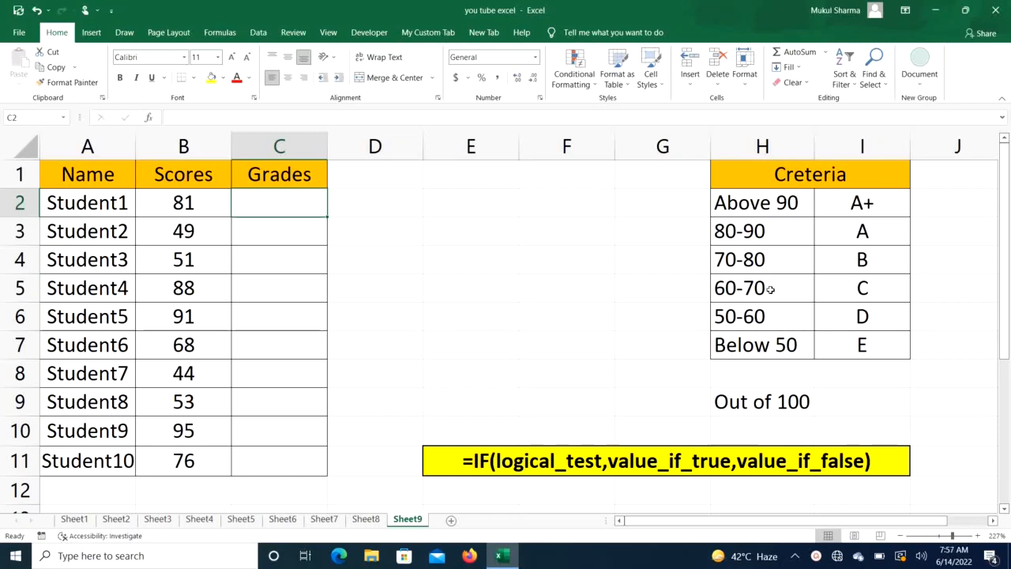
- Review the grading criteria table and the IF syntax note beside the score list
left_click(771, 289)
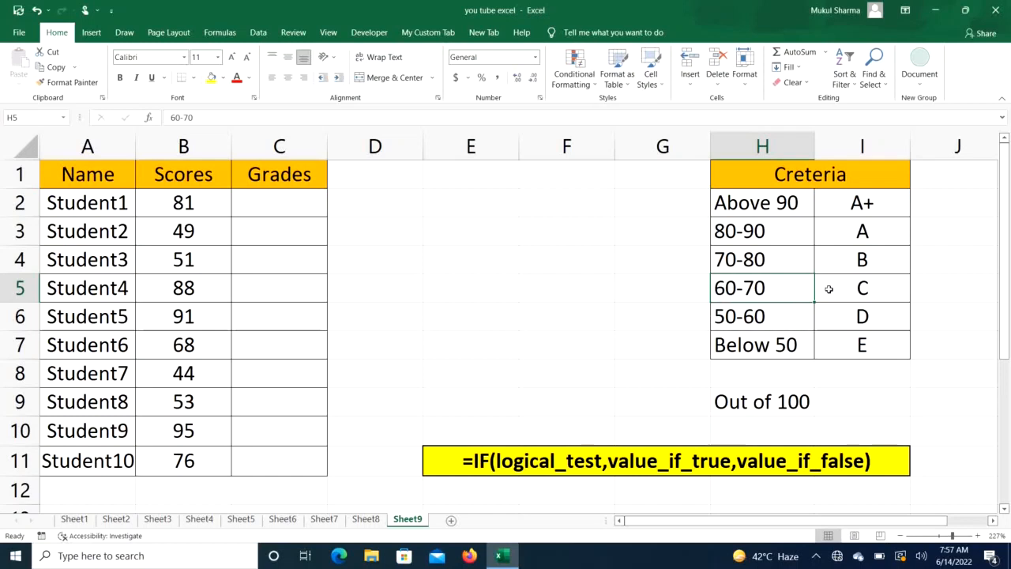
left_click(854, 290)
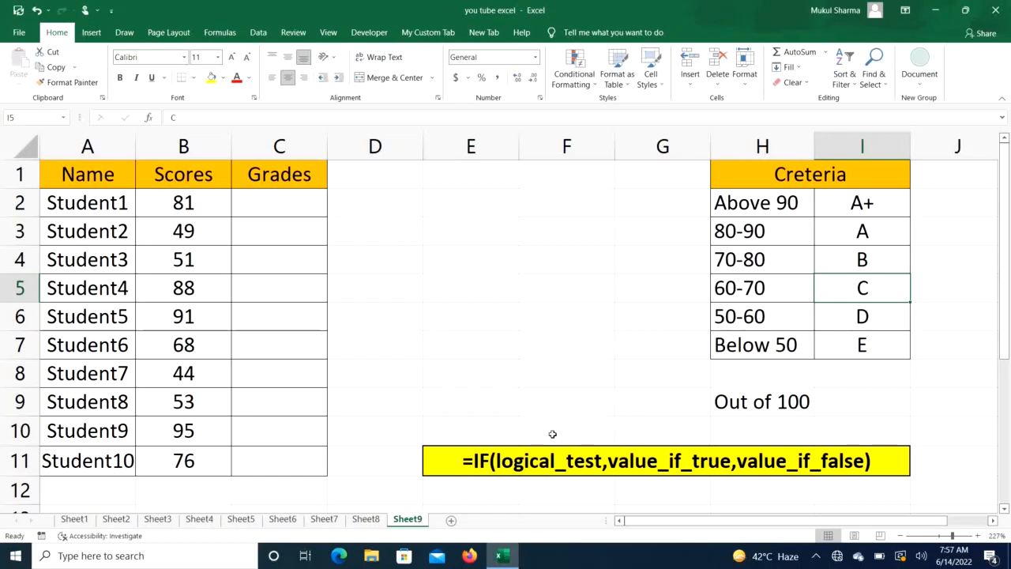
left_click(450, 452)
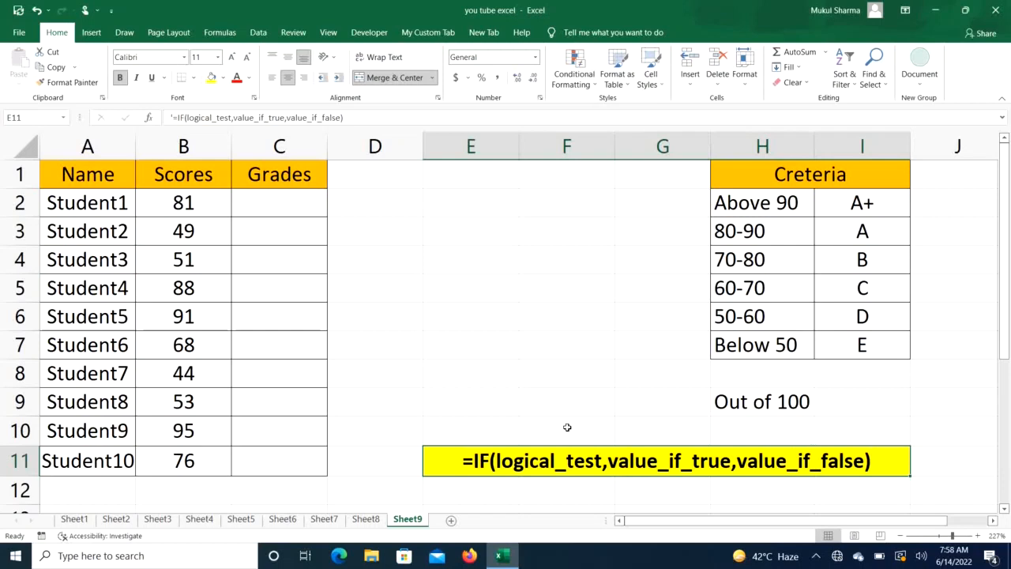
- Start an IF formula in the first Grades cell that returns "A+" when B2 is greater than 90
left_click(273, 203)
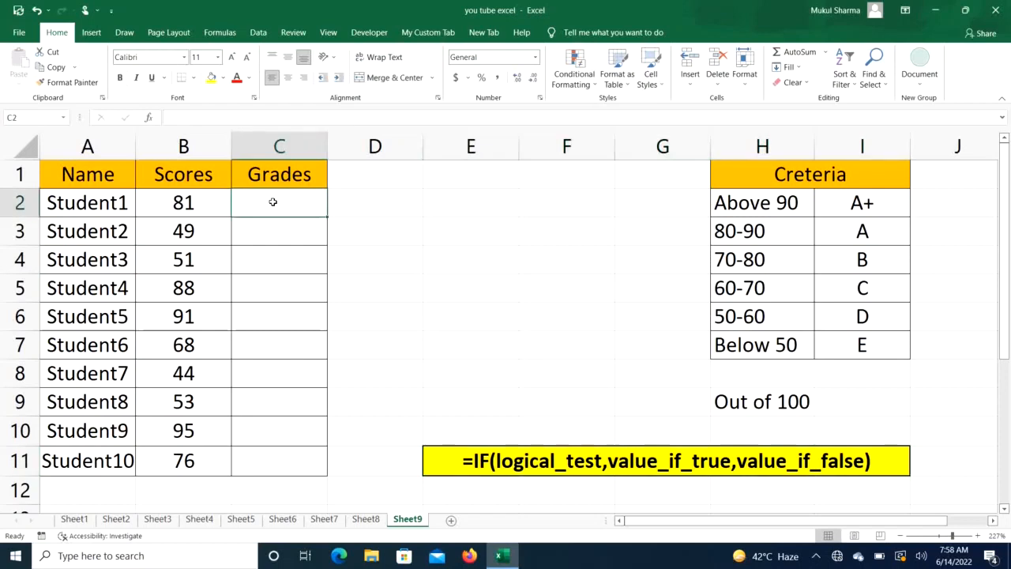
type("=if")
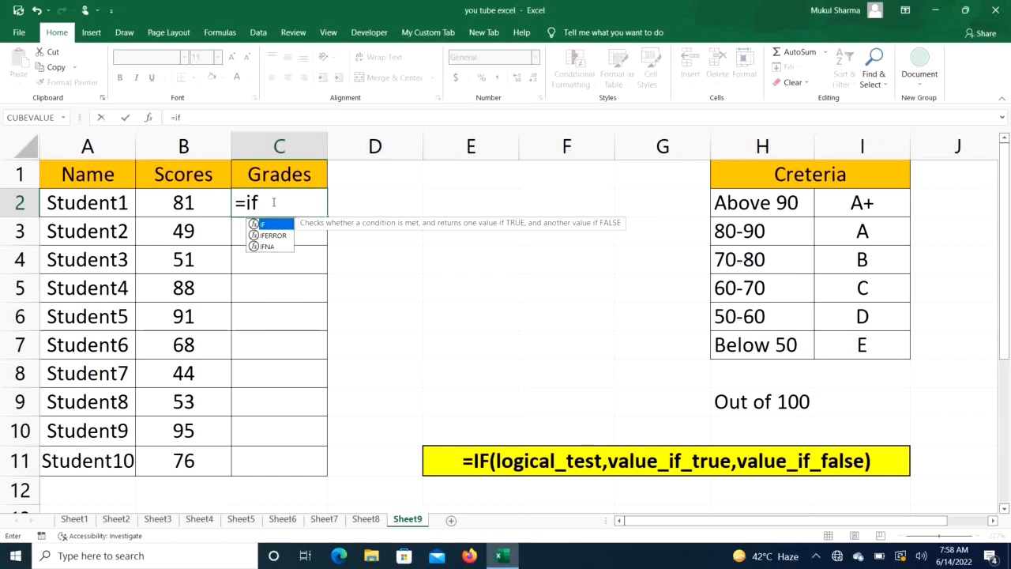
key("Tab")
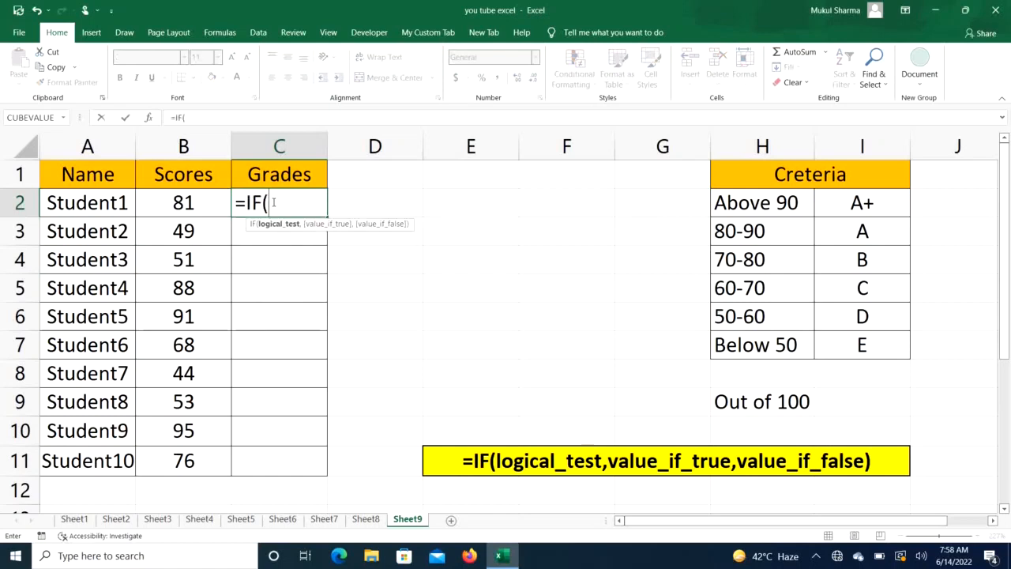
left_click(186, 203)
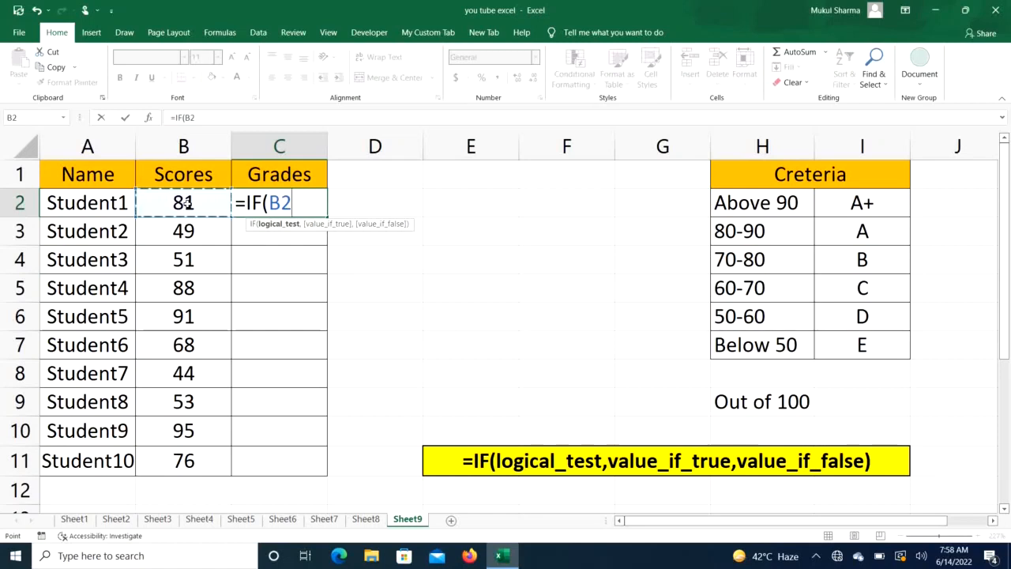
type(">90")
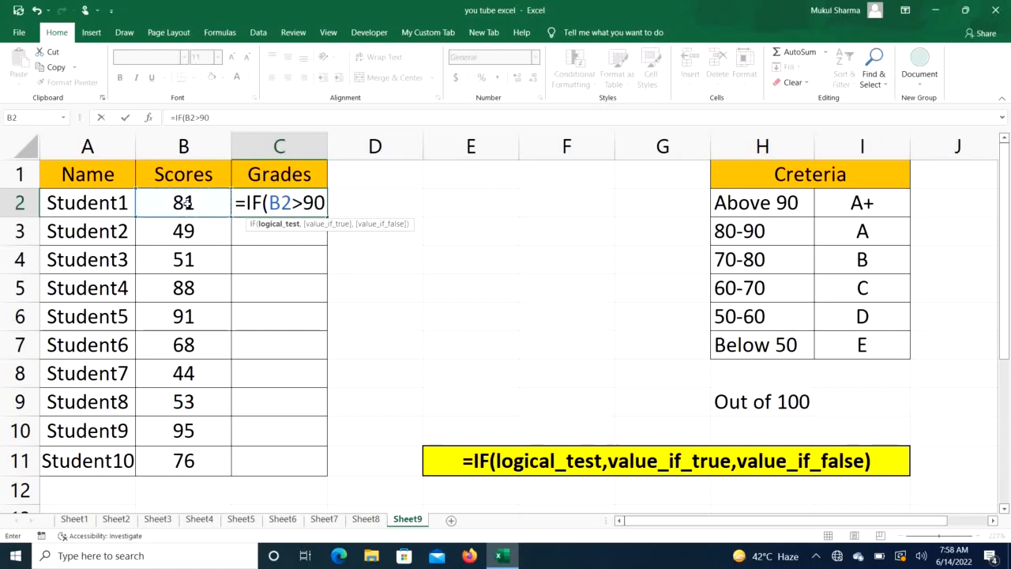
type(",")
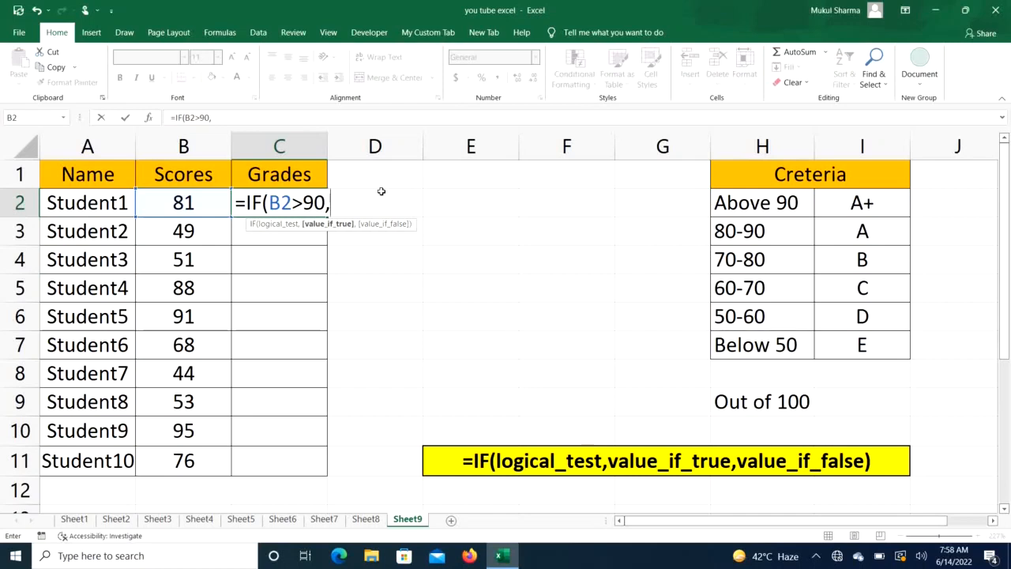
type("\"A+")
type(",")
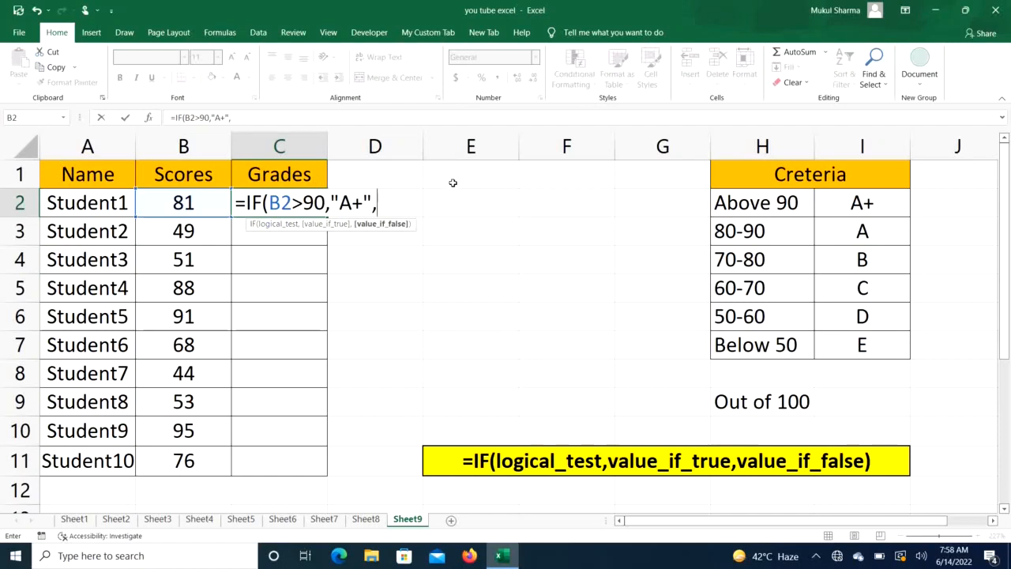
- Nest a second IF as the false value, returning "A" when B2 is greater than 80
type("if")
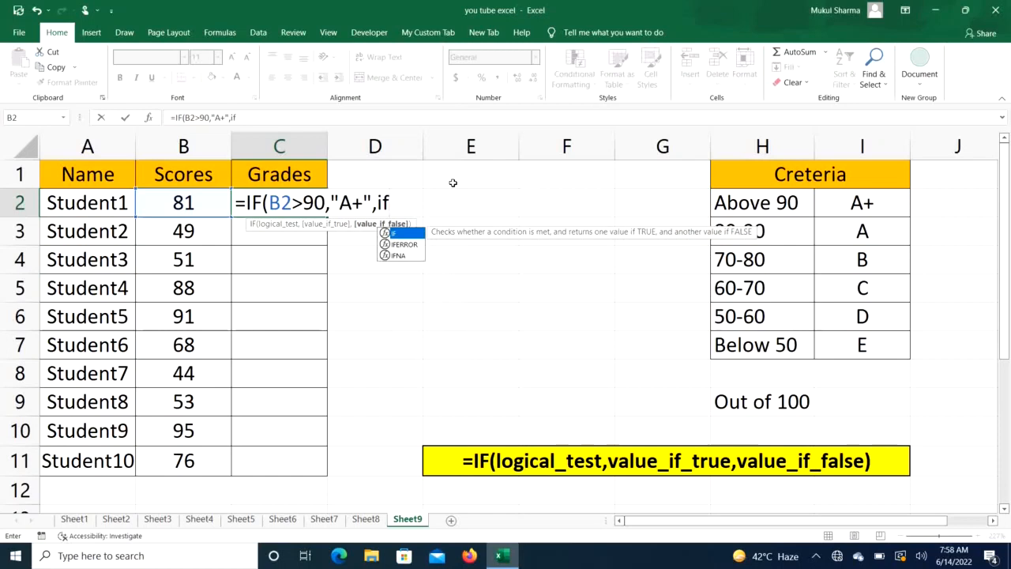
key("Tab")
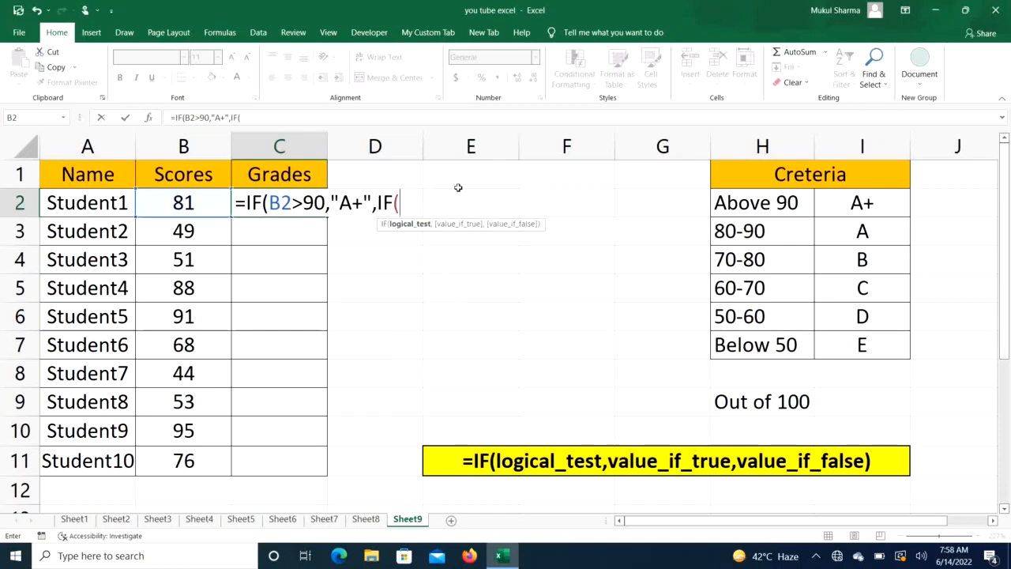
left_click(192, 204)
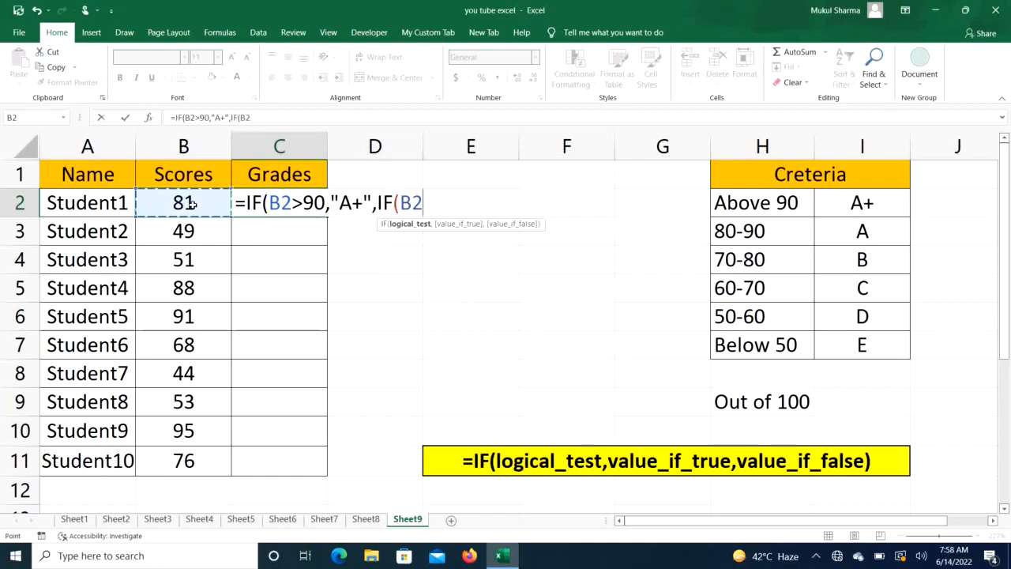
type(">80")
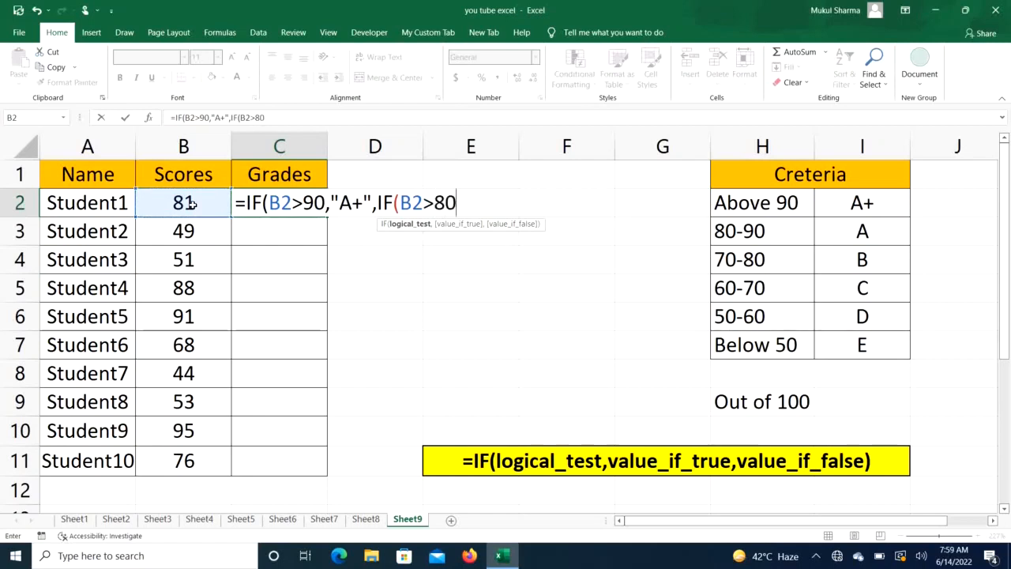
type(",")
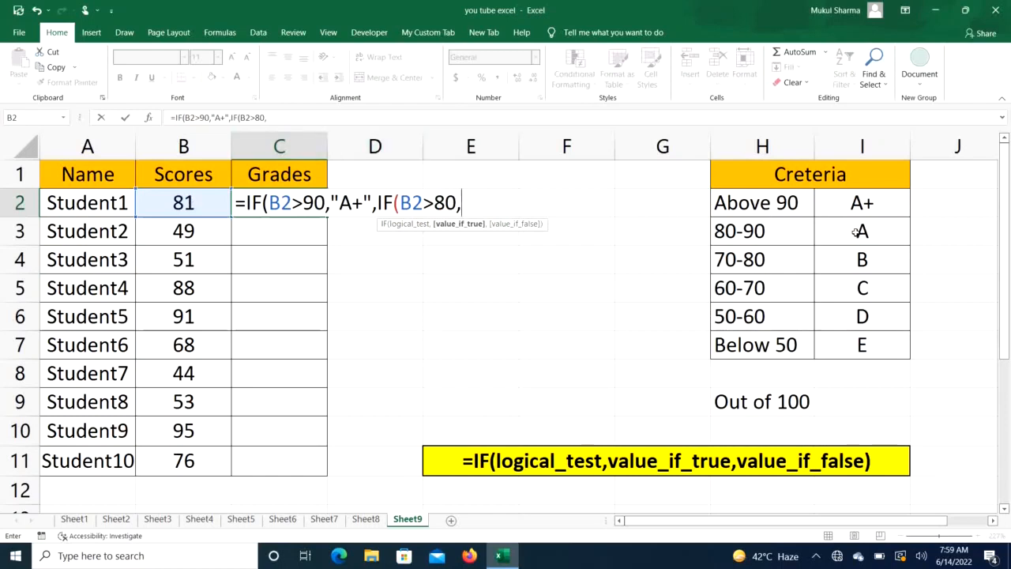
type("\"A\",")
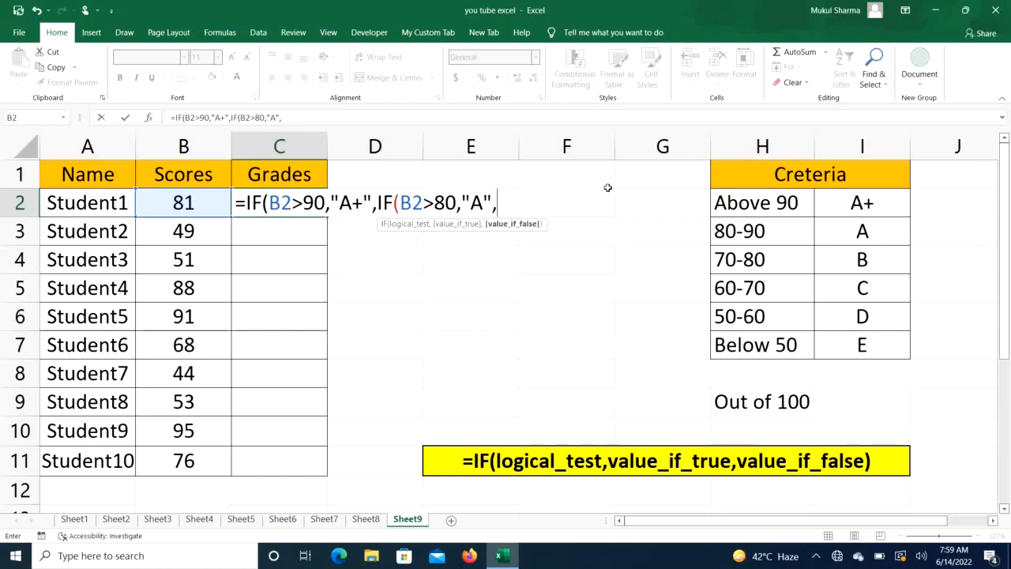
type("I")
key("Return")
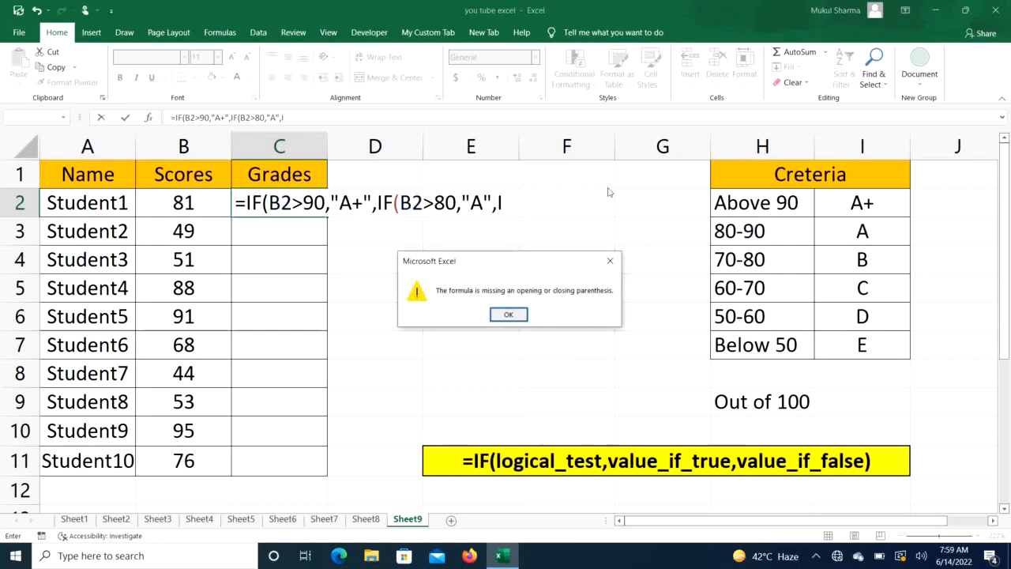
left_click(508, 314)
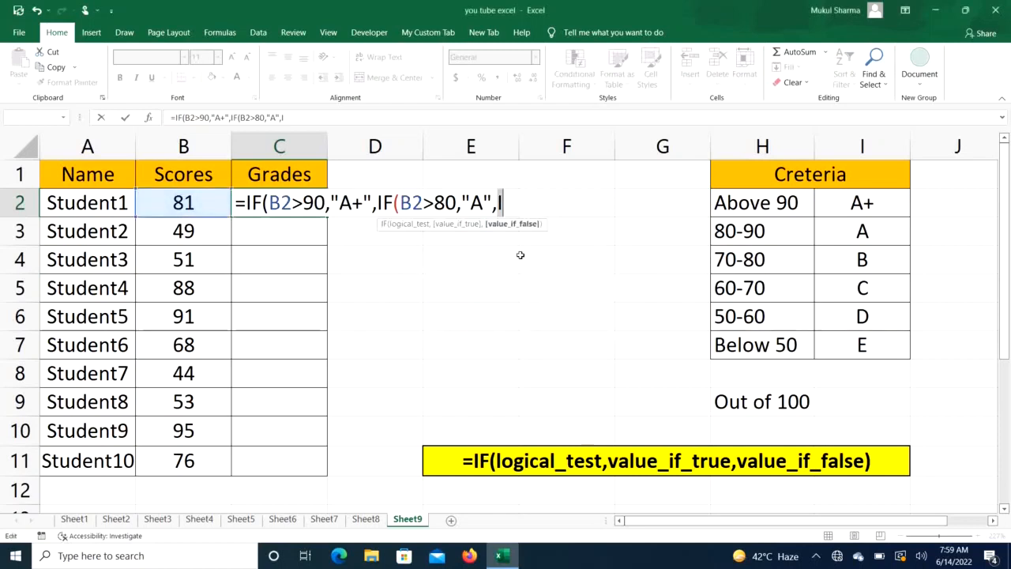
key("BackSpace")
- Nest a third IF returning "B" when B2 is greater than 70
type("IF")
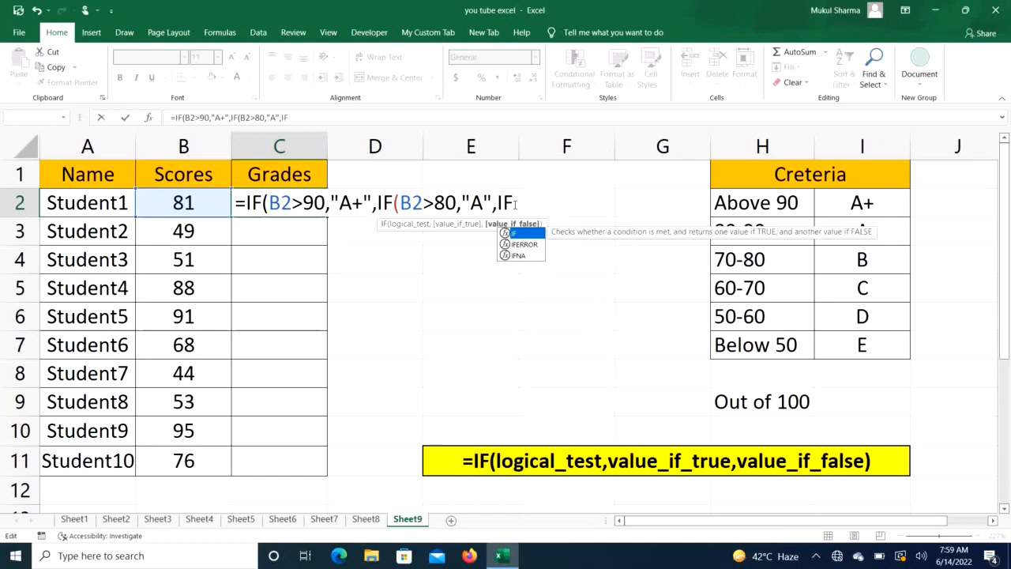
type("(")
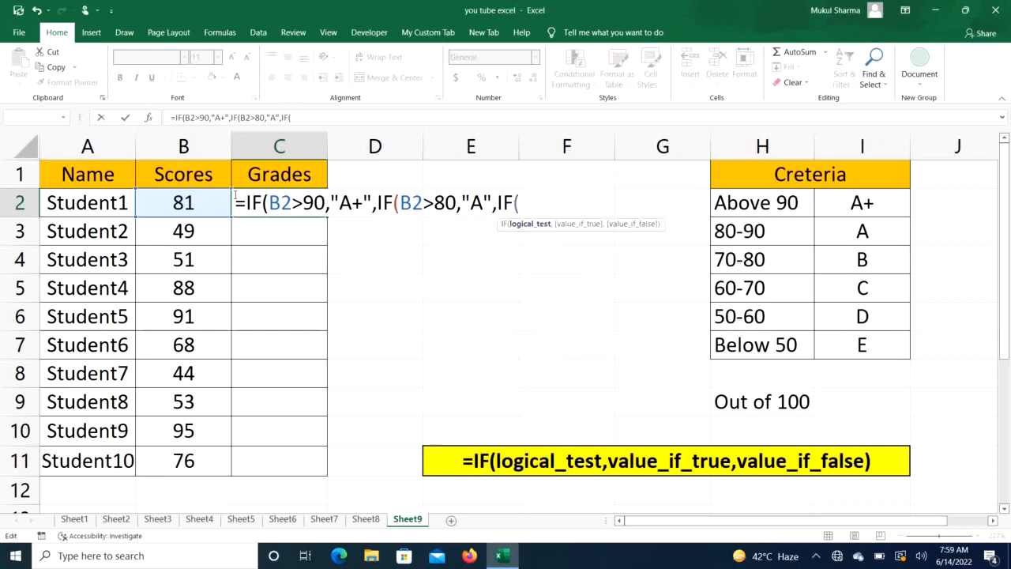
left_click(201, 202)
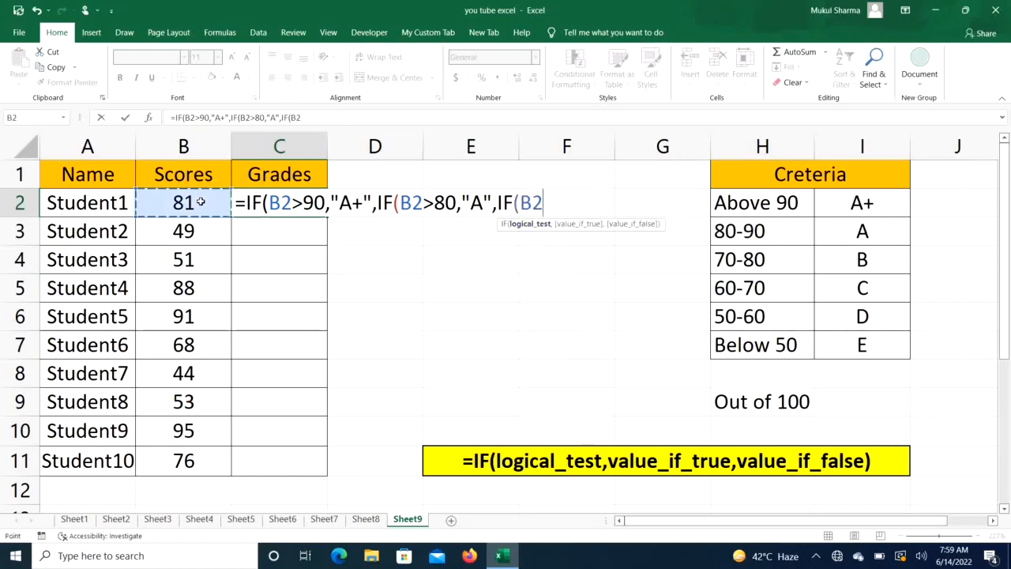
type(">")
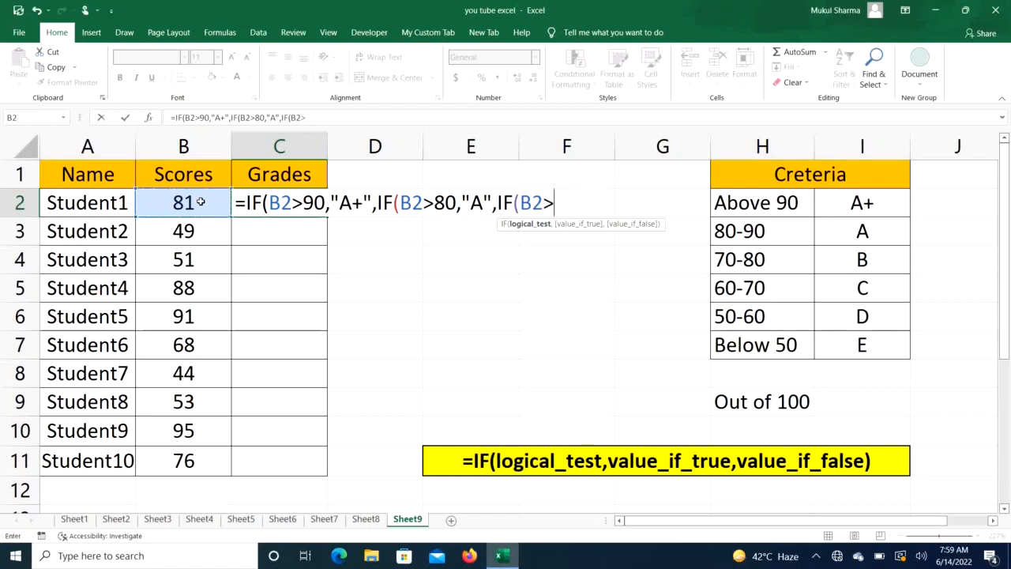
type("70,")
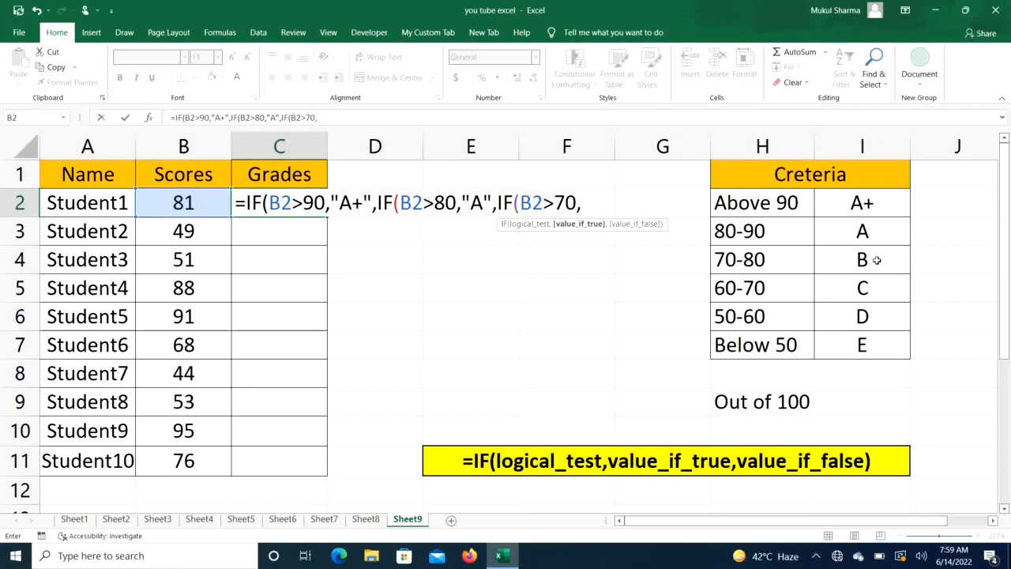
type("\"B\",")
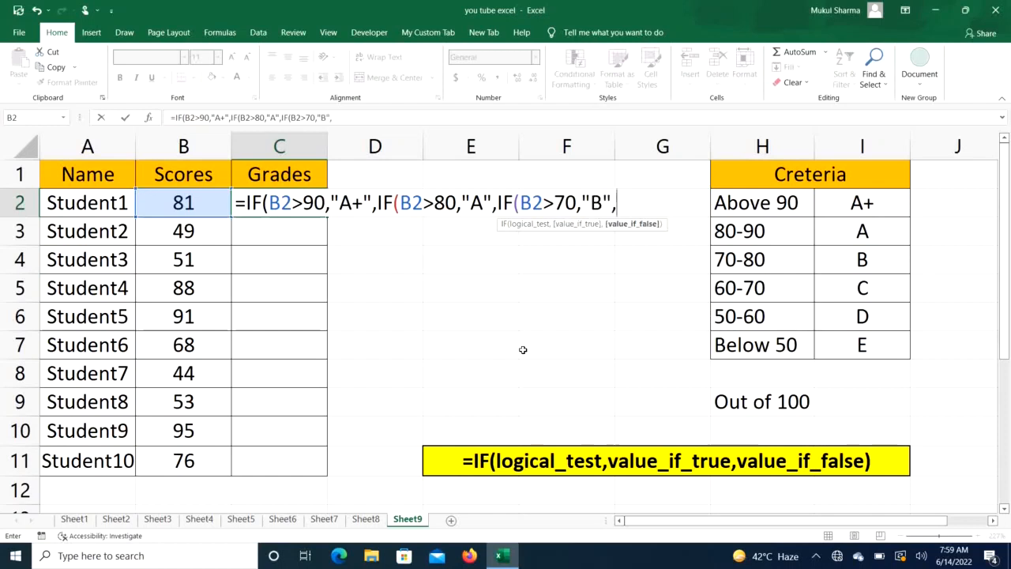
type("IF")
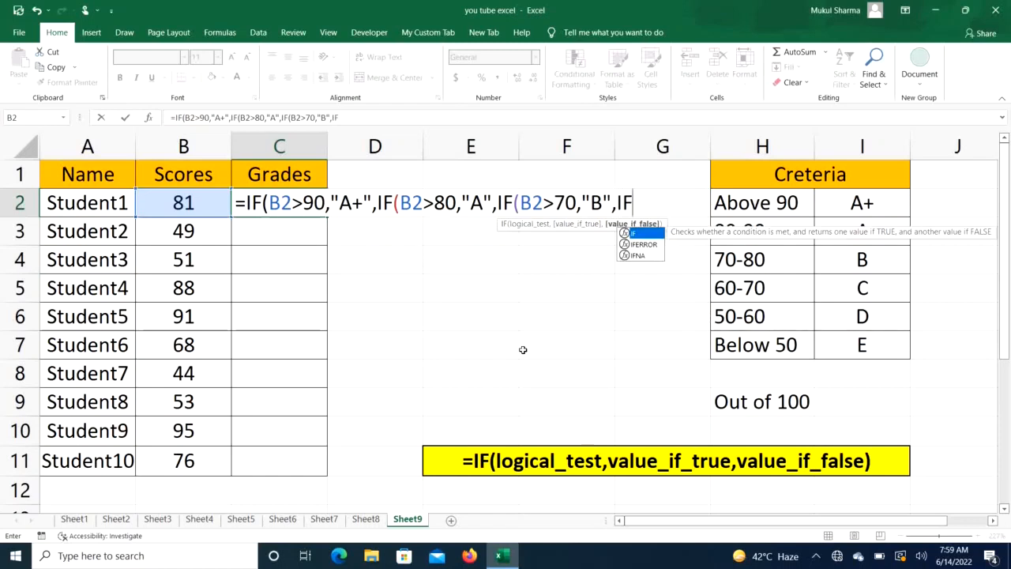
type("(")
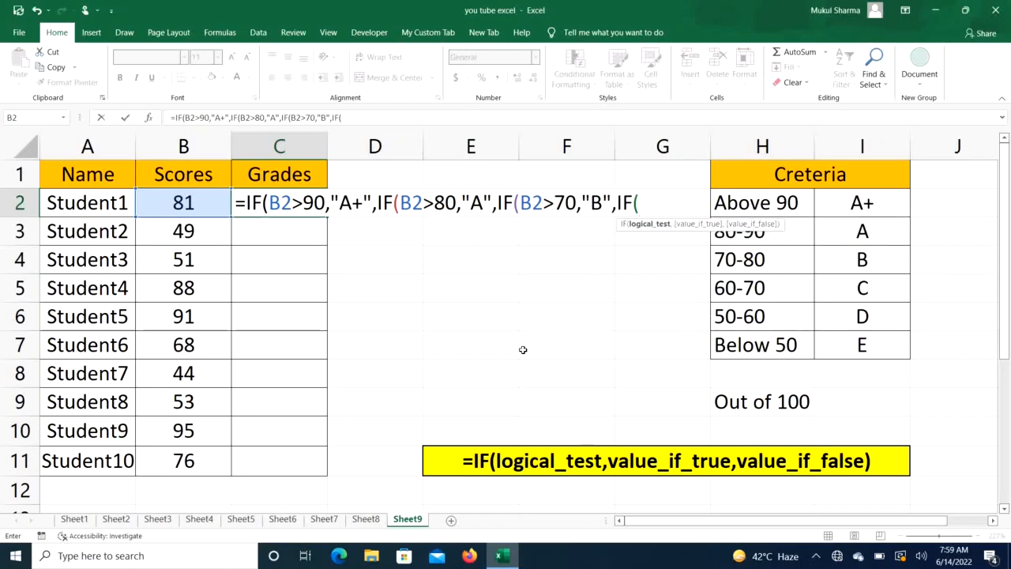
- Nest a fourth IF returning "C" when B2 is greater than 60
left_click(193, 204)
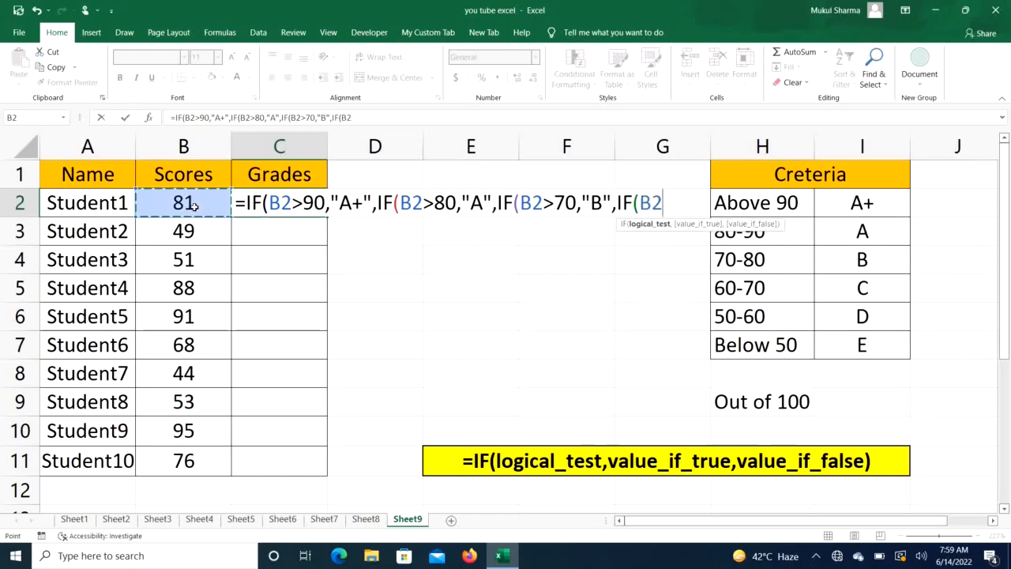
type(">")
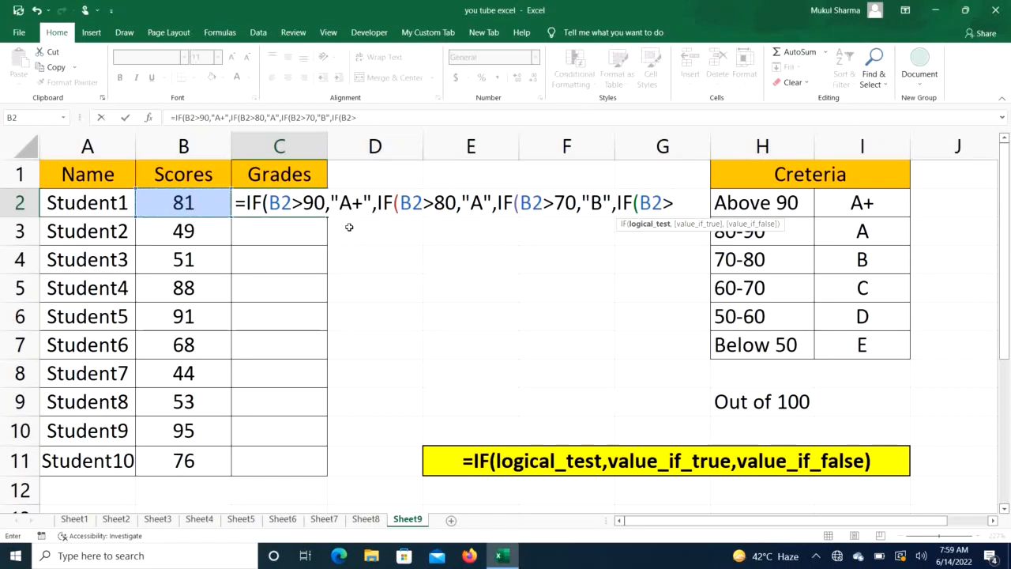
type("60,")
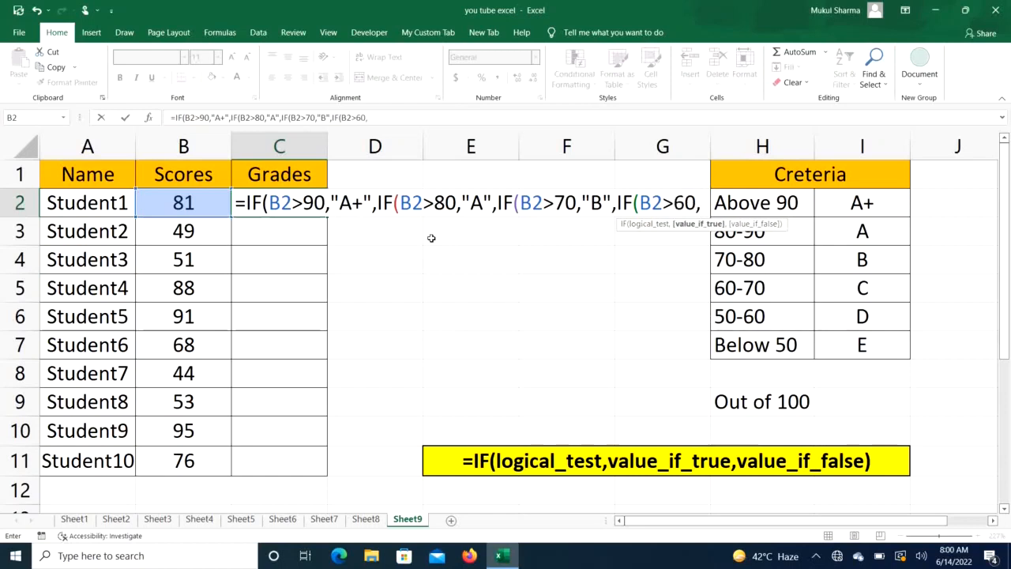
type("\"C")
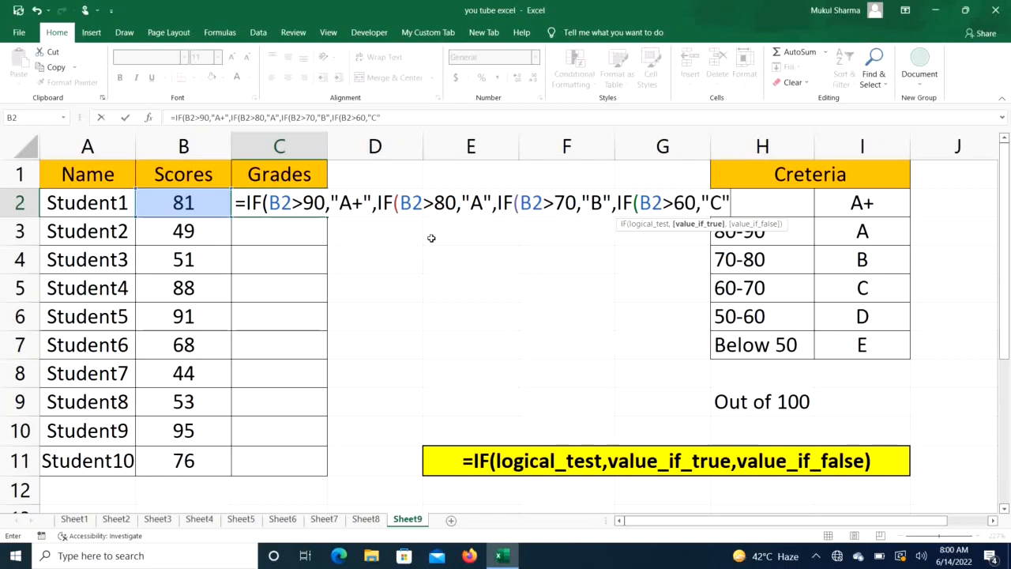
- Nest a fifth IF in the first Grades cell returning "D" when B2 is greater than 50
type(",")
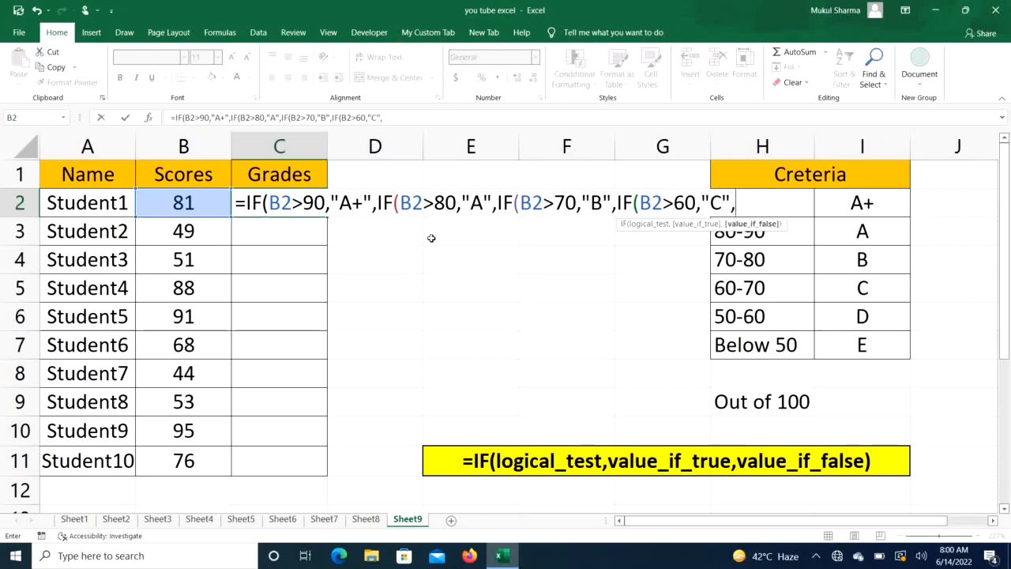
type("IF")
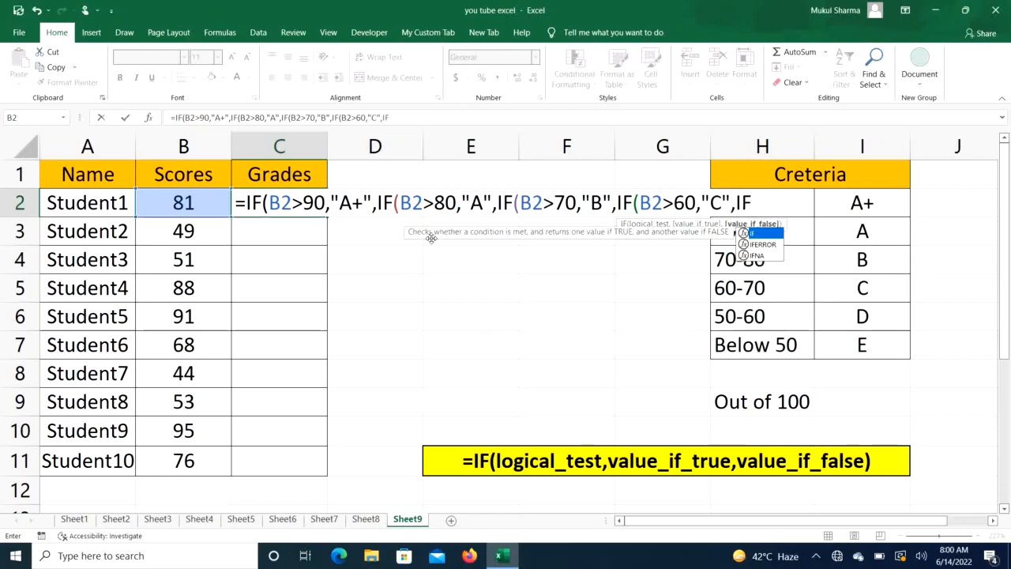
type("(")
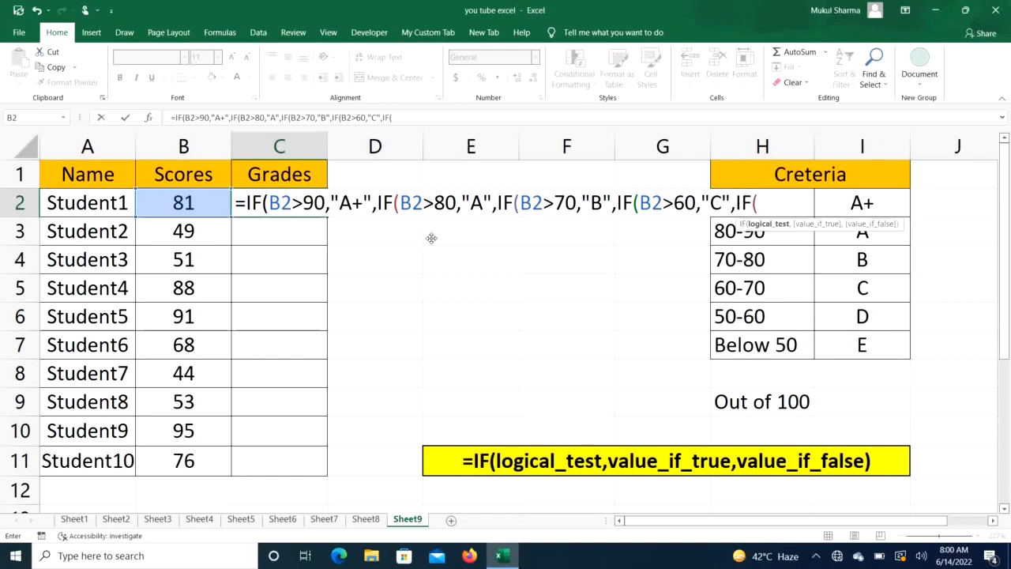
left_click(183, 203)
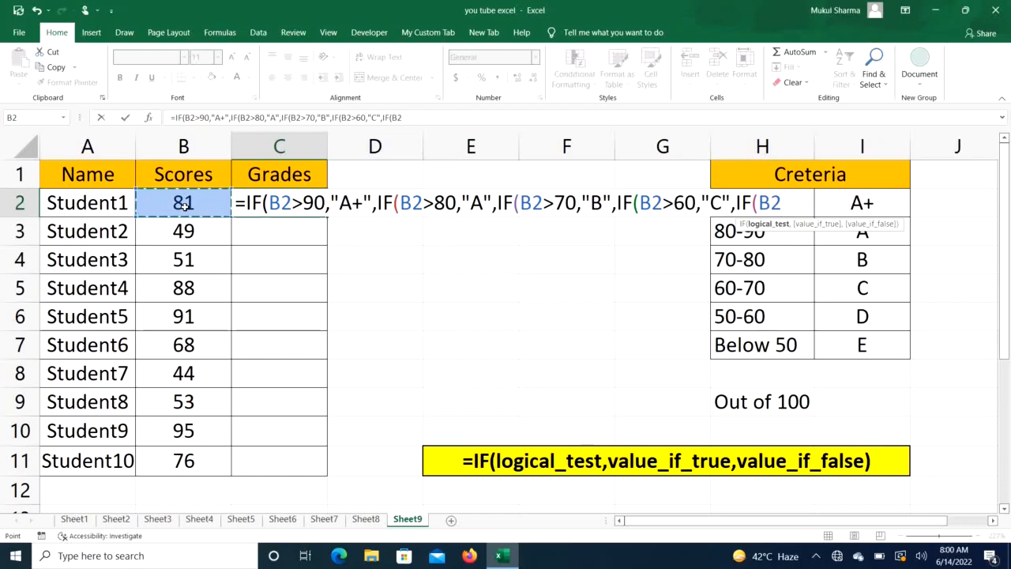
type(">50")
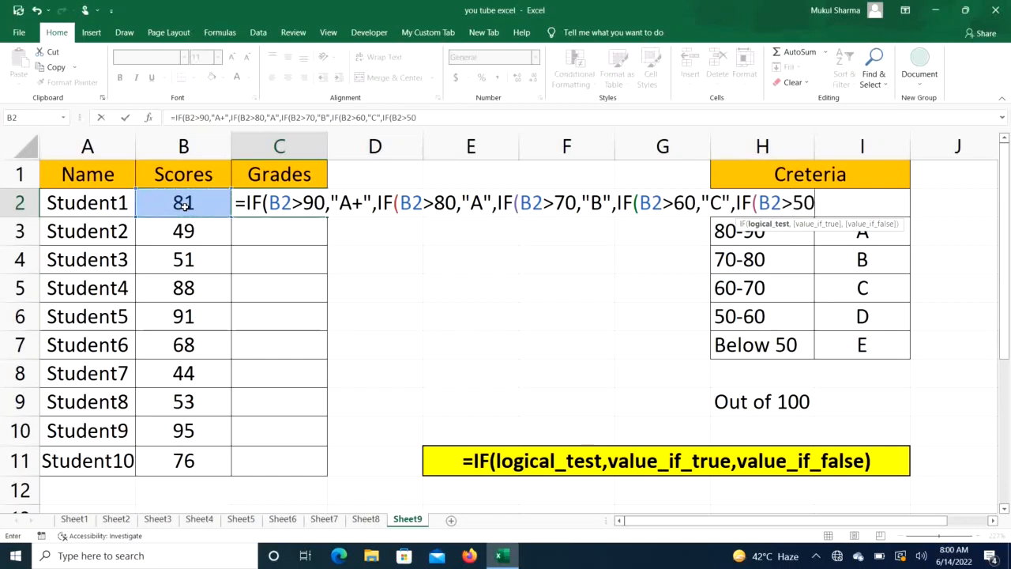
type(",")
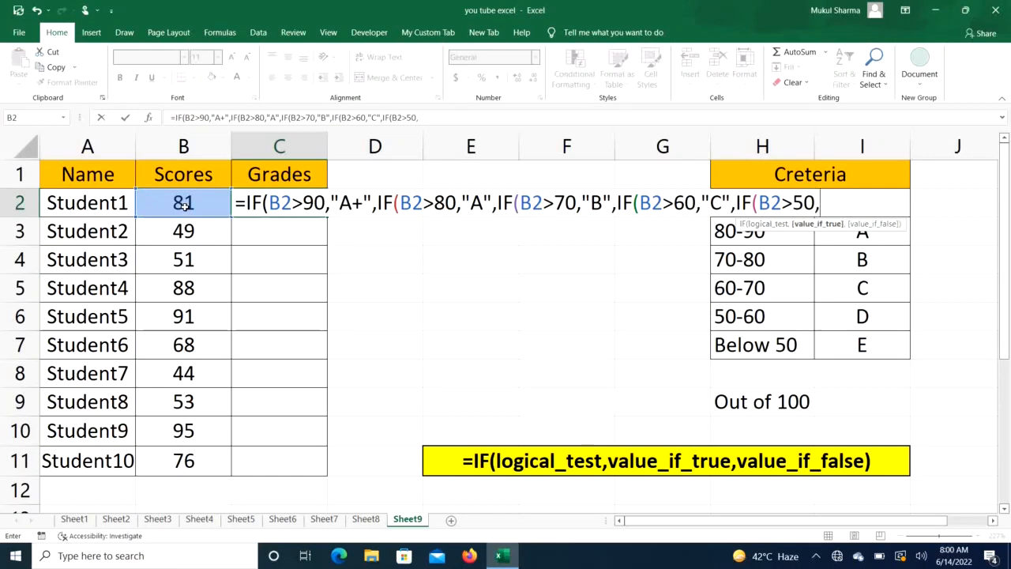
type("\"D\"")
- Set "E" as the final false value, close all five IF parentheses and enter the formula
type(",")
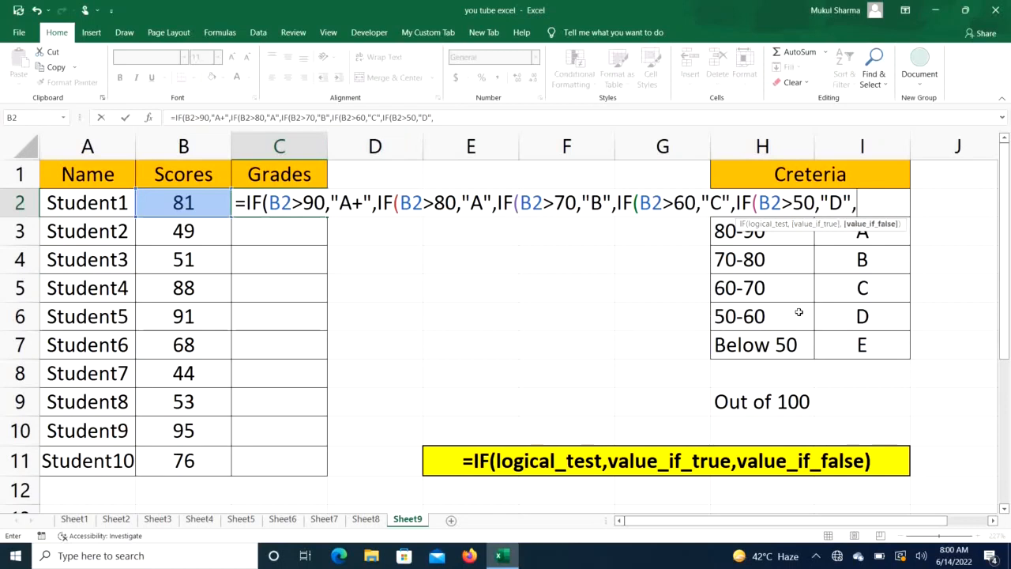
type("\"E\"")
type(")")
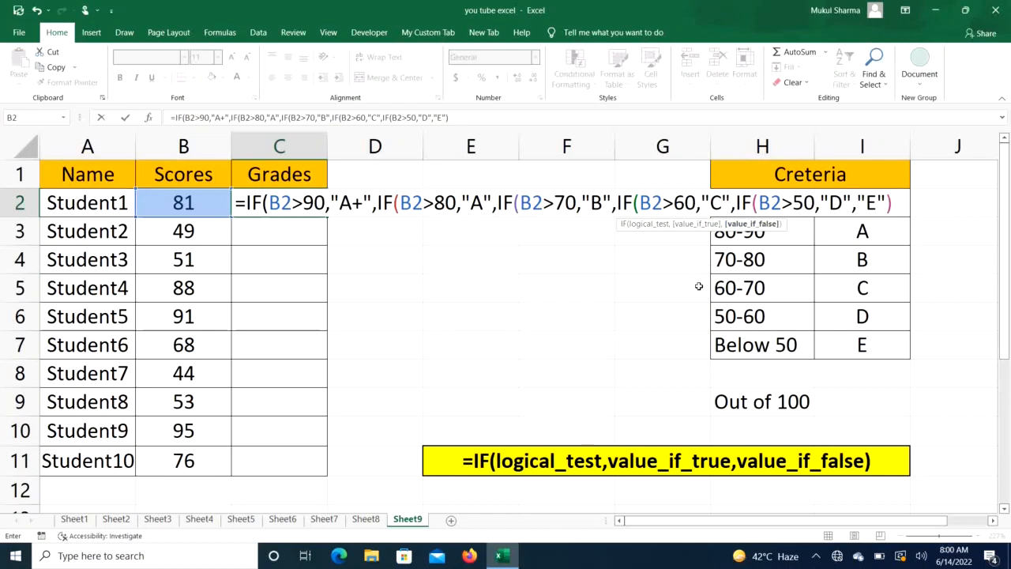
type(")")
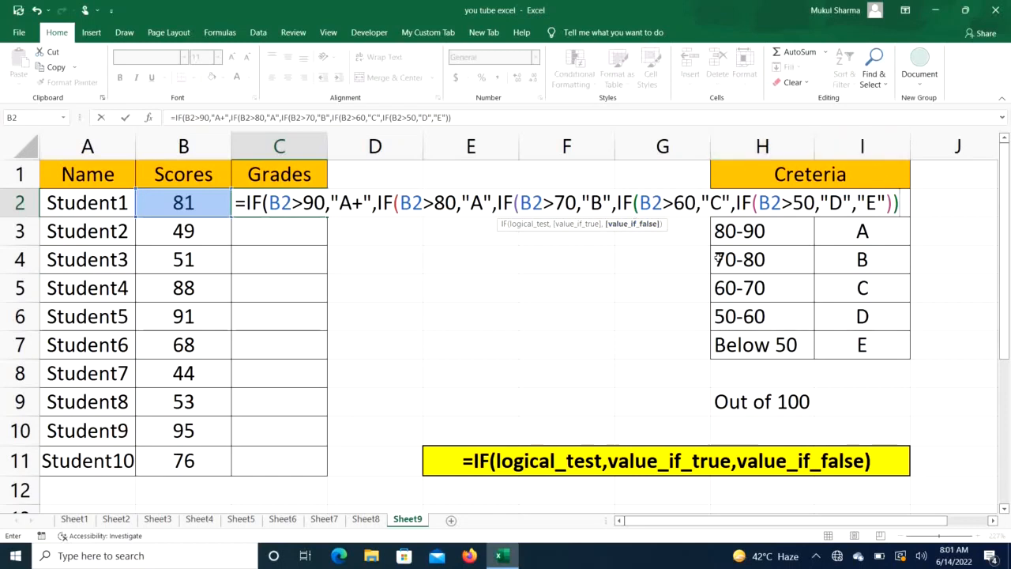
type(")")
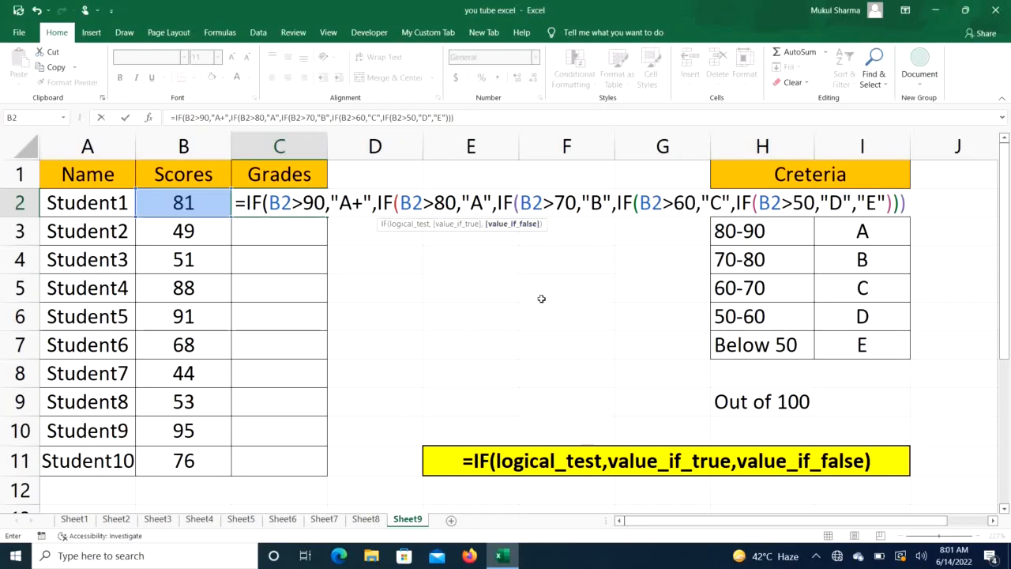
type(")")
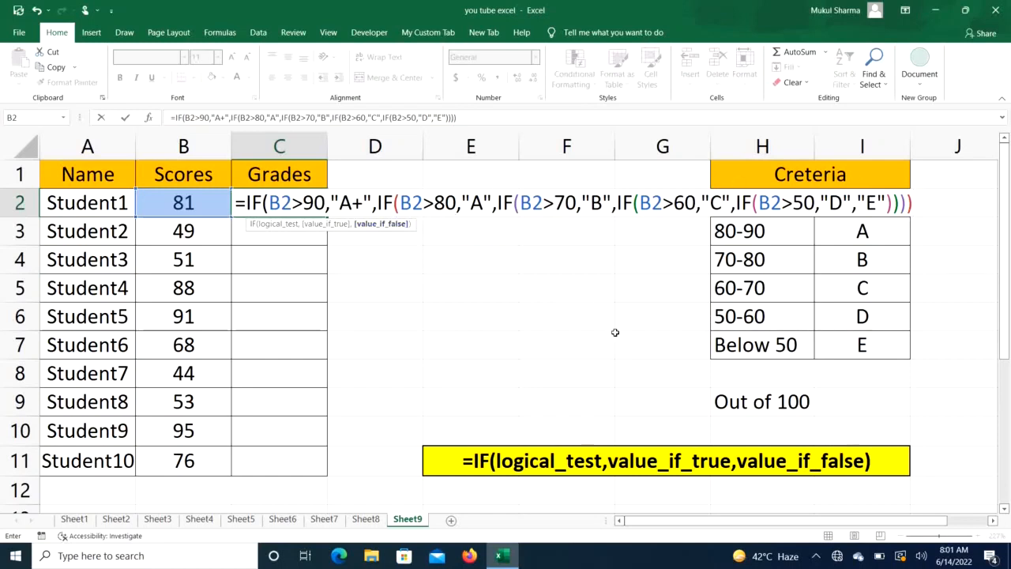
type(")")
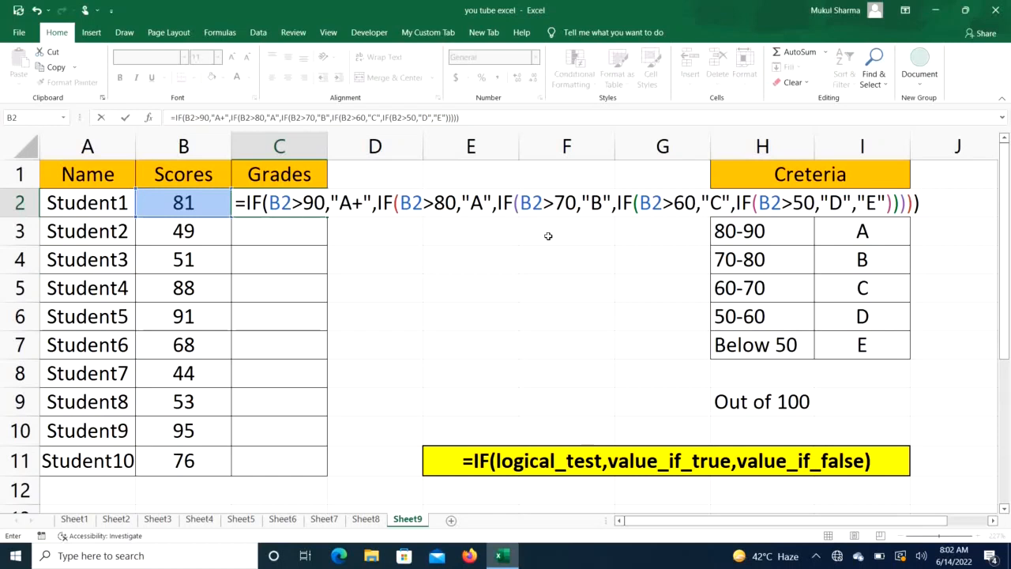
key("Return")
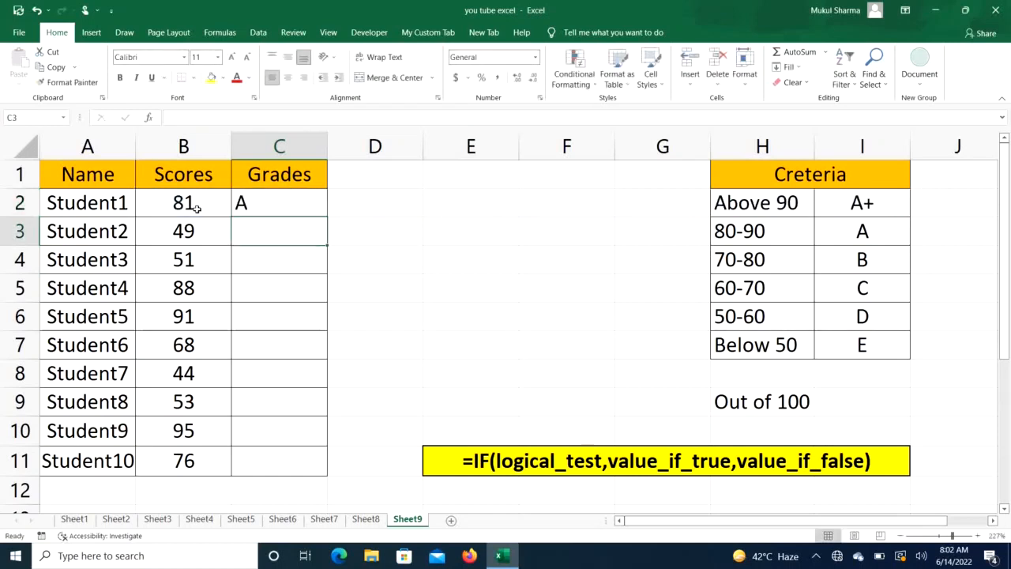
- Fill the grade formula down the Grades column to Student10
left_click(298, 202)
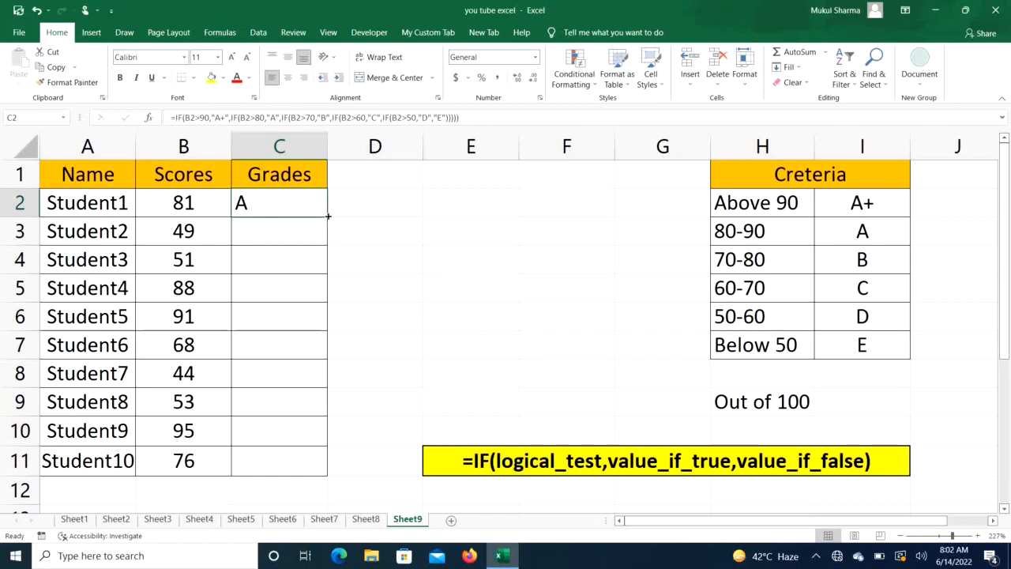
double_click(328, 216)
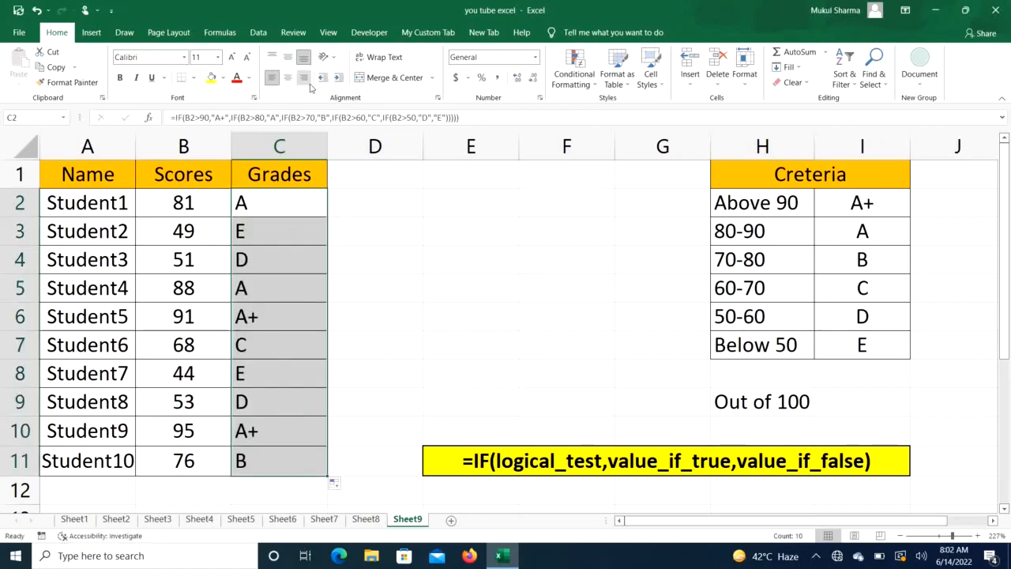
left_click(428, 187)
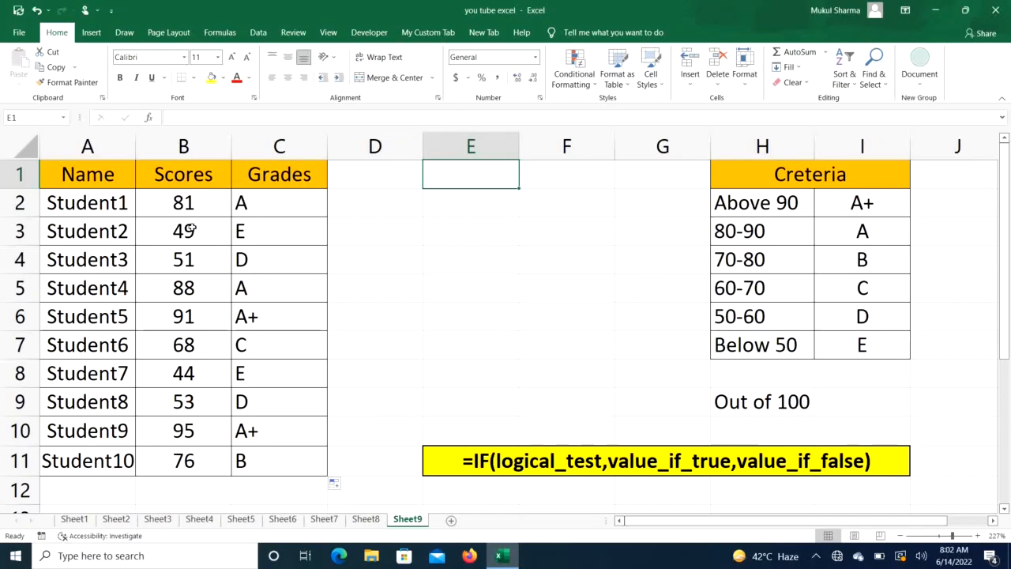
- Evaluate the B4>50 condition inside the formula of C4, then restore the condition and re-enter the formula
left_click(267, 263)
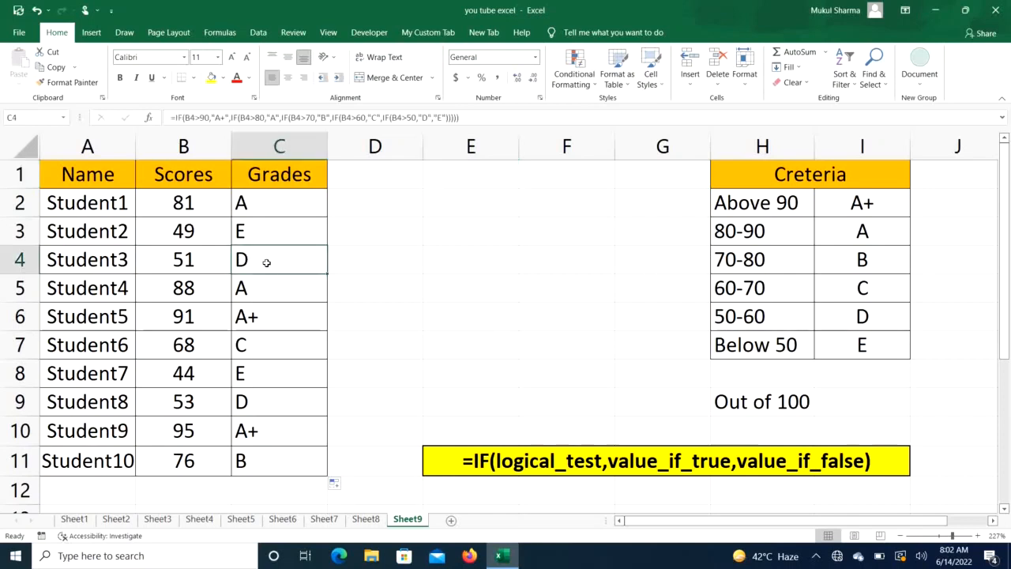
double_click(267, 262)
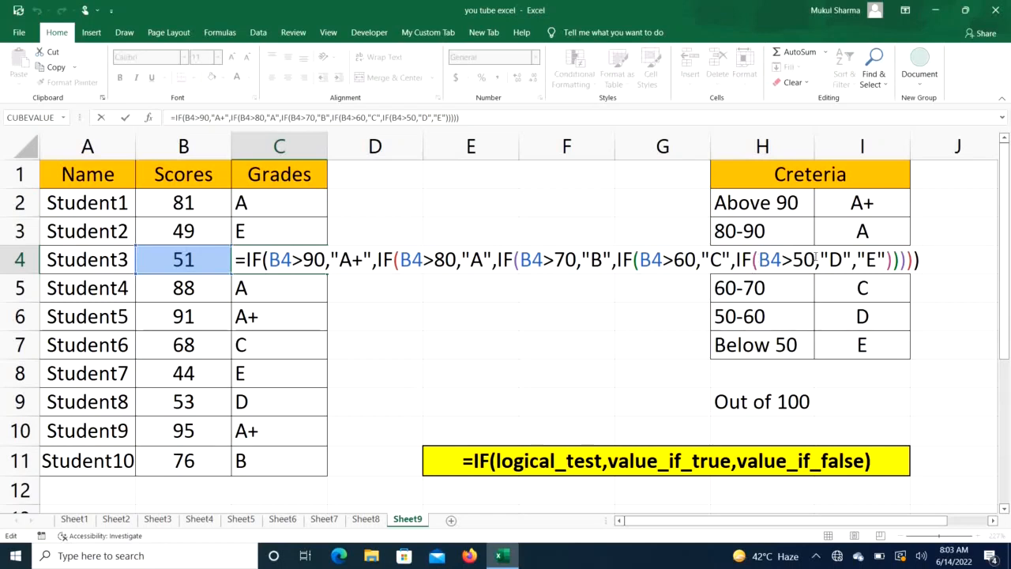
left_click_drag(814, 260, 759, 260)
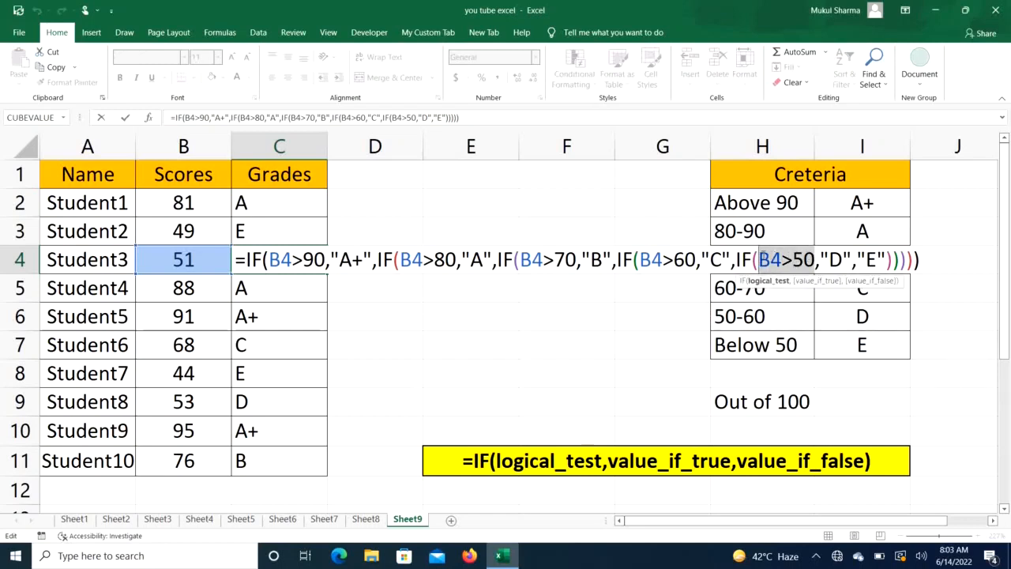
key("F9")
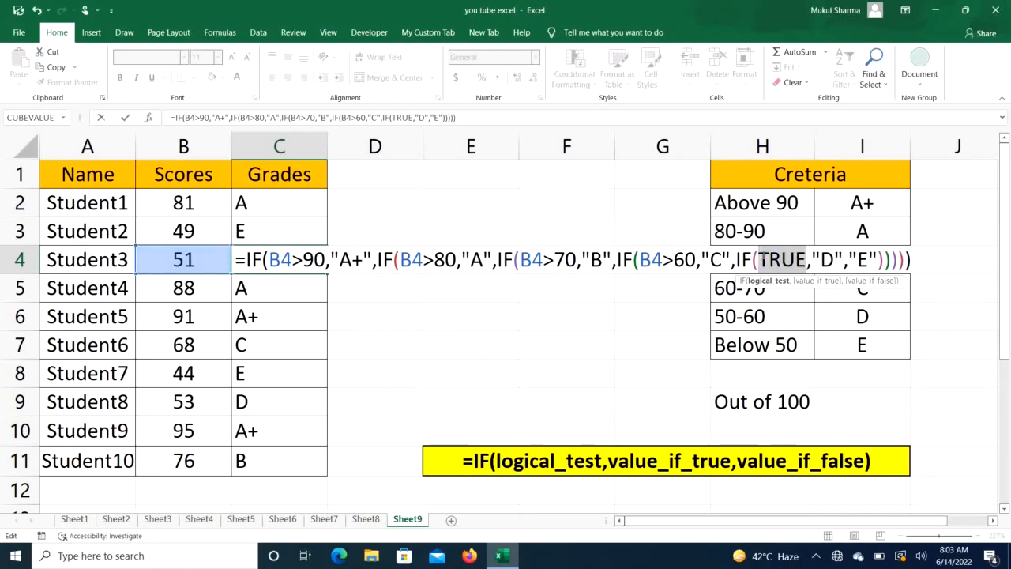
type("B4>50")
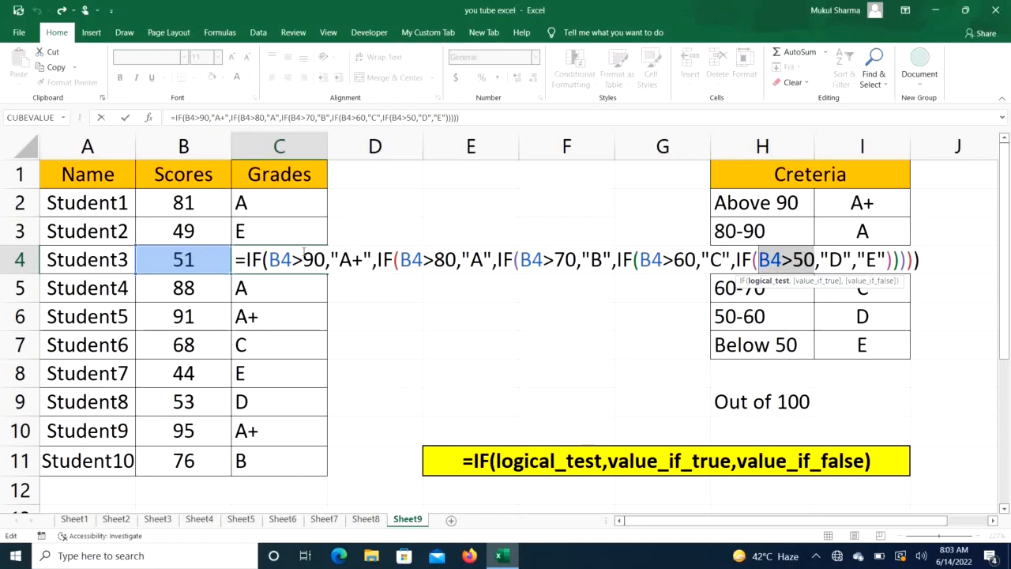
left_click(929, 258)
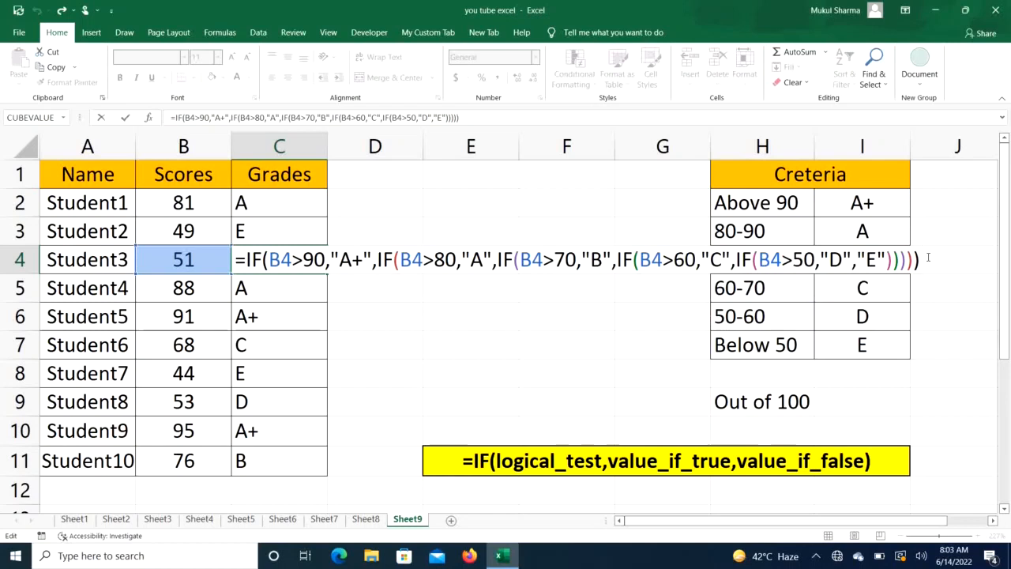
key("Return")
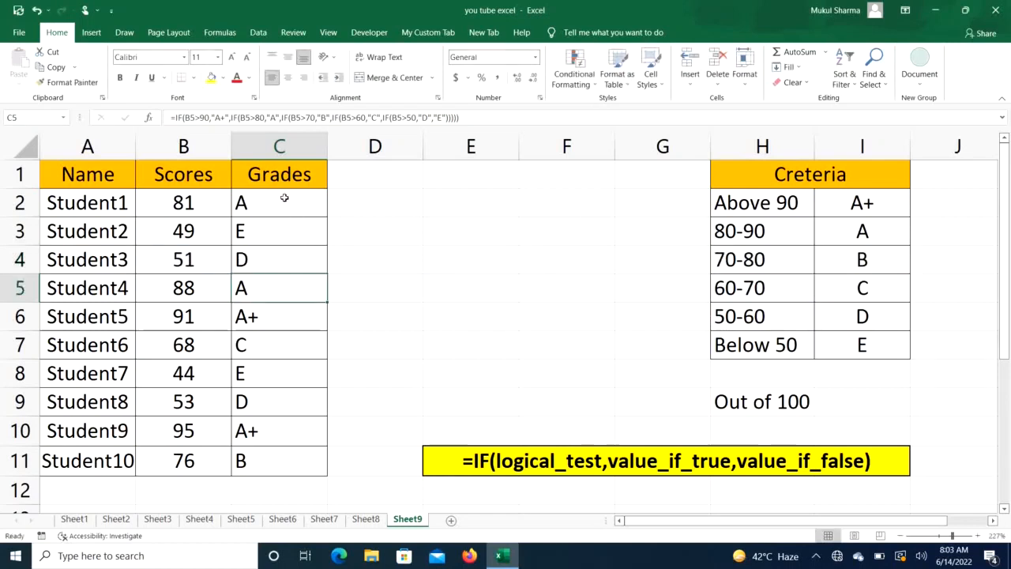
- Start an alternative IF formula in D2 returning "E" when B2 is less than or equal to 50
left_click_drag(285, 198, 294, 456)
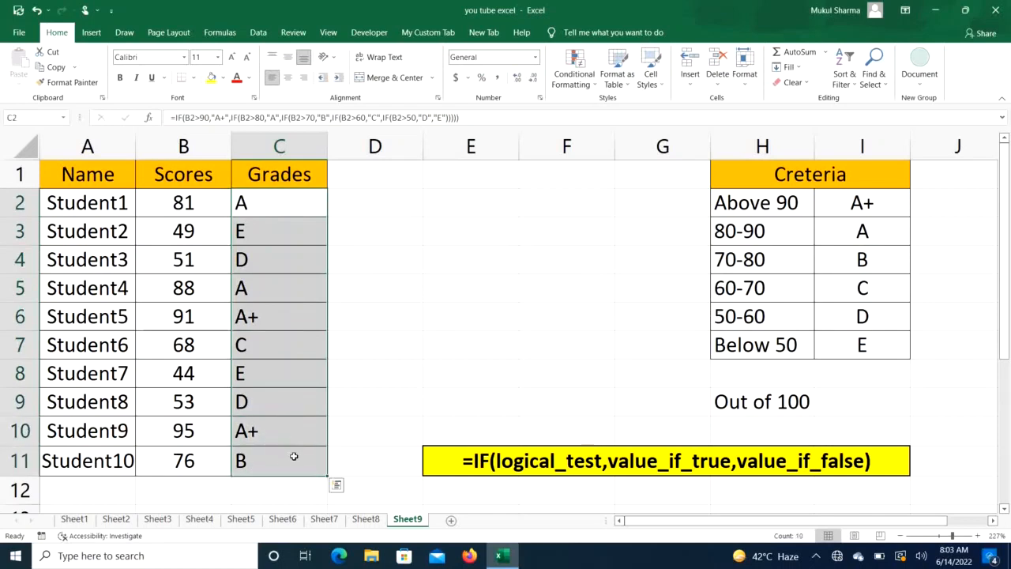
left_click(365, 206)
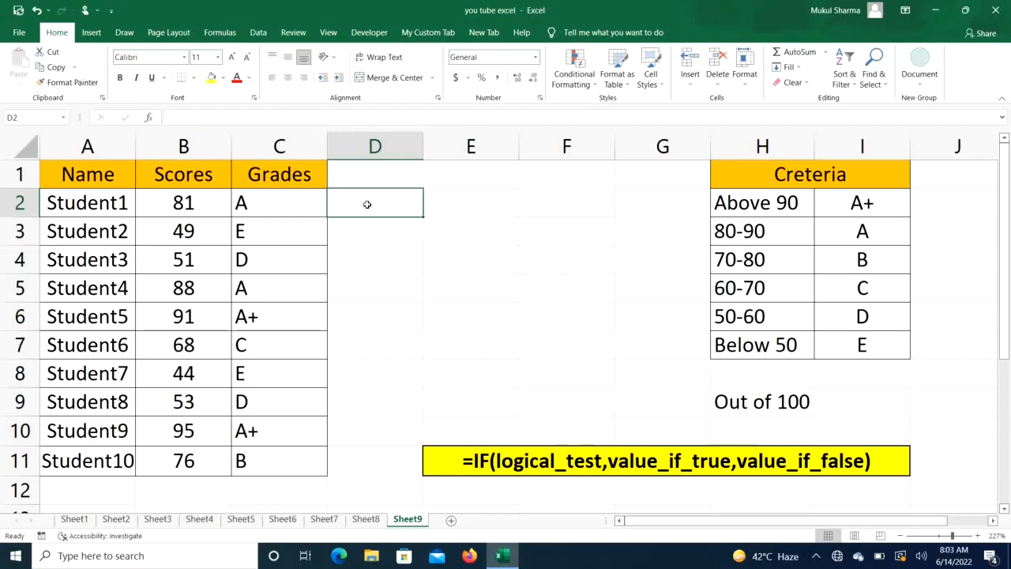
type("=")
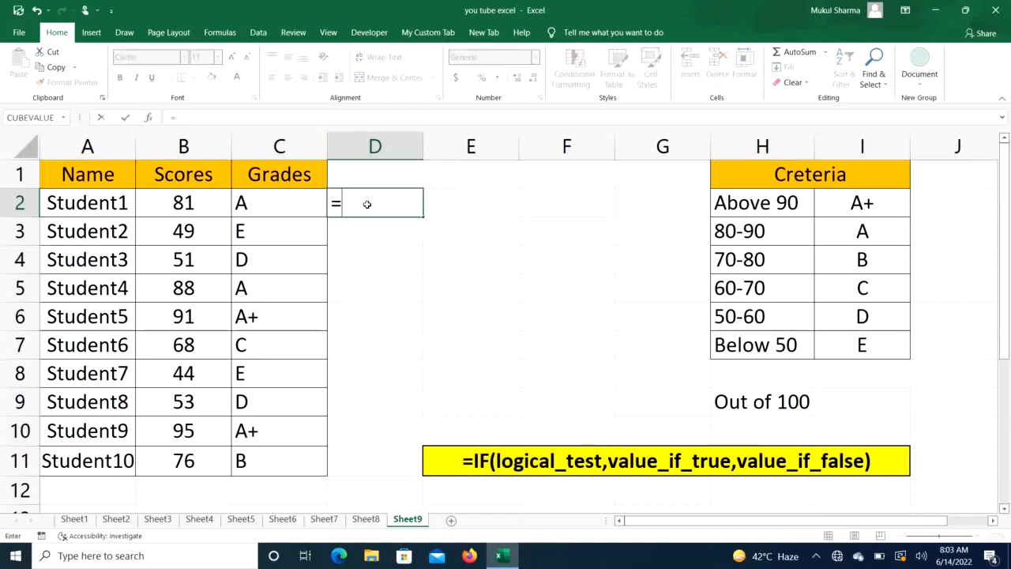
type("IF(")
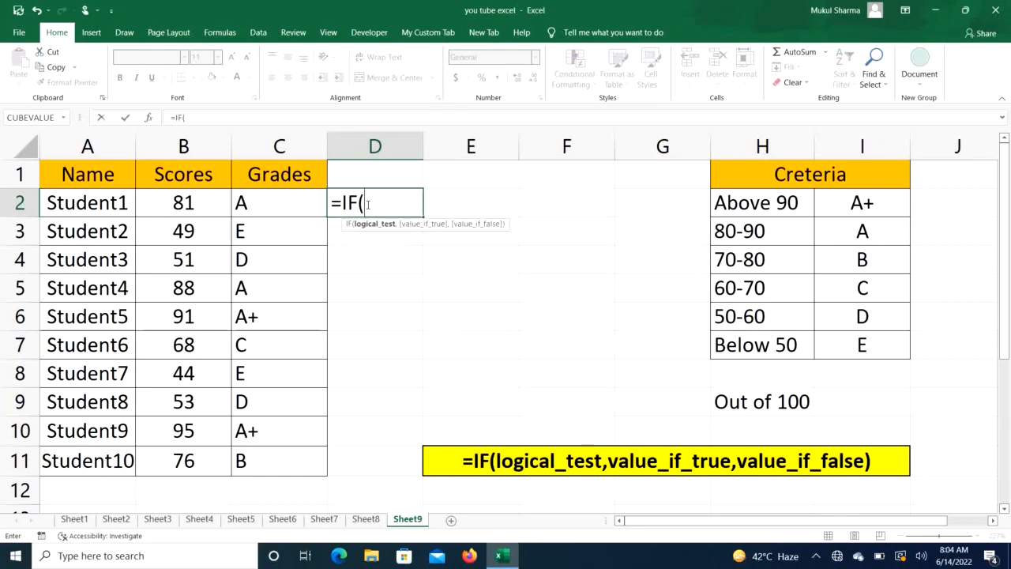
left_click(175, 205)
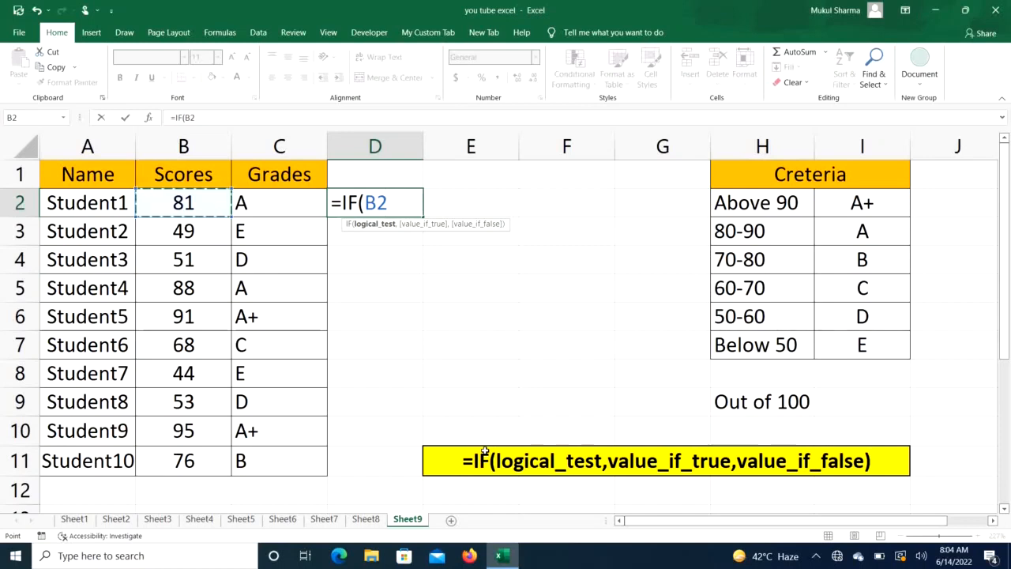
type("<=")
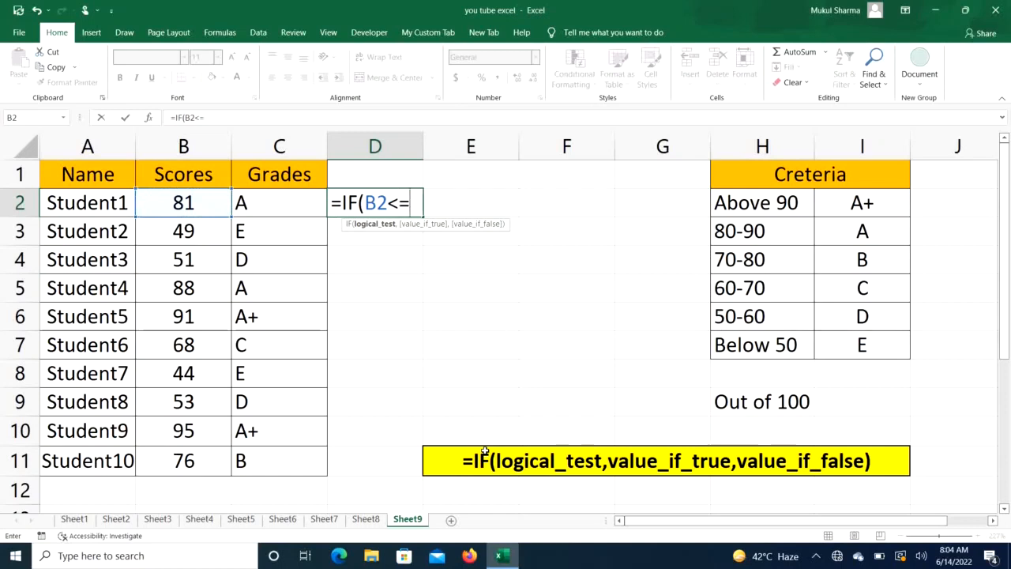
type("50")
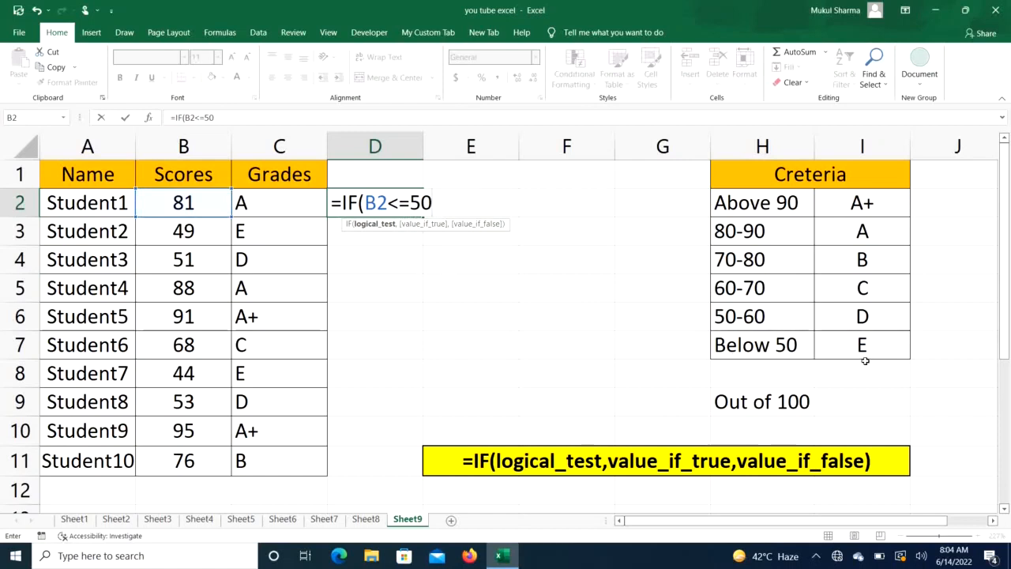
type(",")
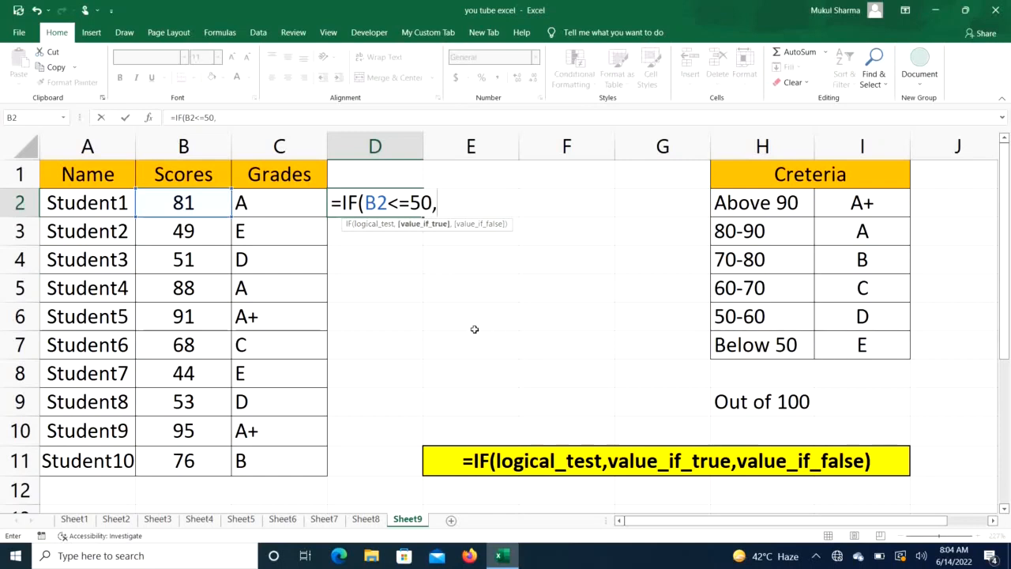
type("\"E\",")
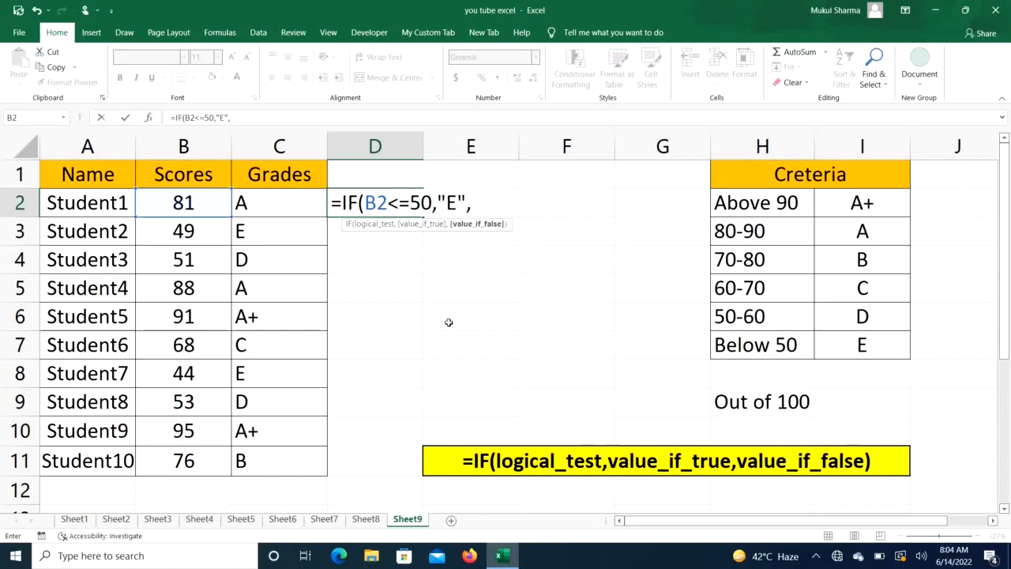
type("IF")
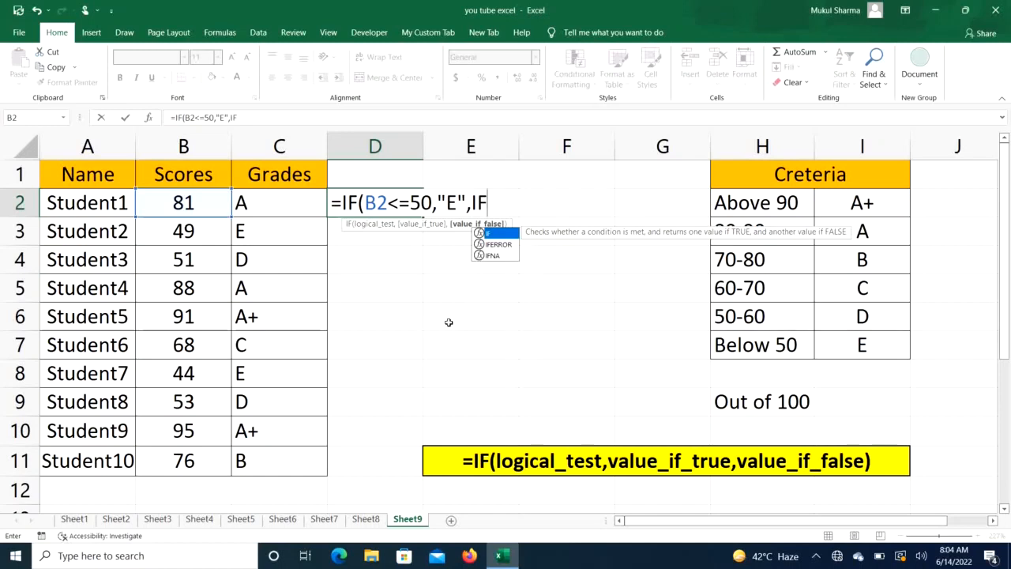
type("(")
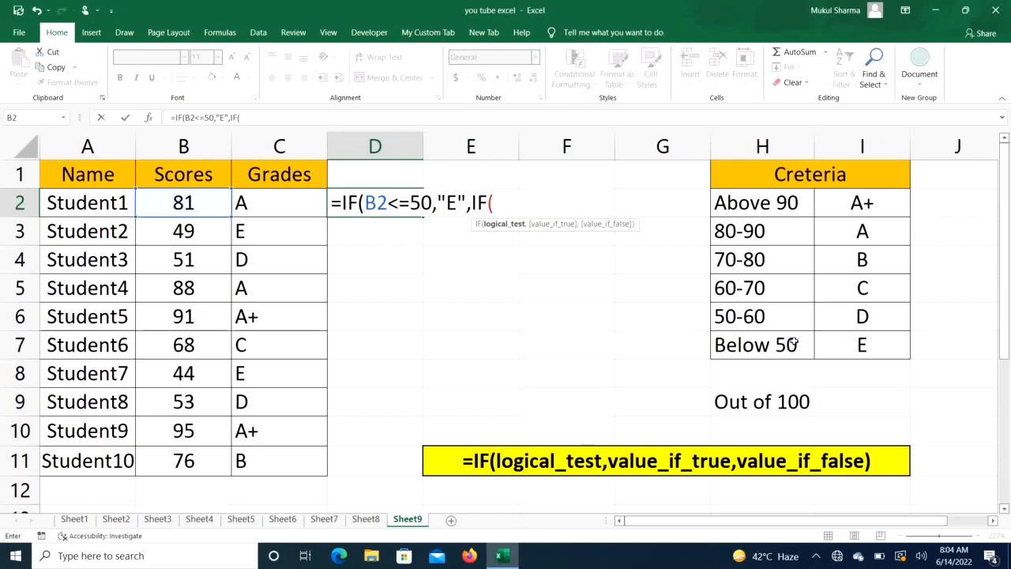
- Nest a second IF as the false value, testing B2<=60 and returning "D"
left_click(191, 201)
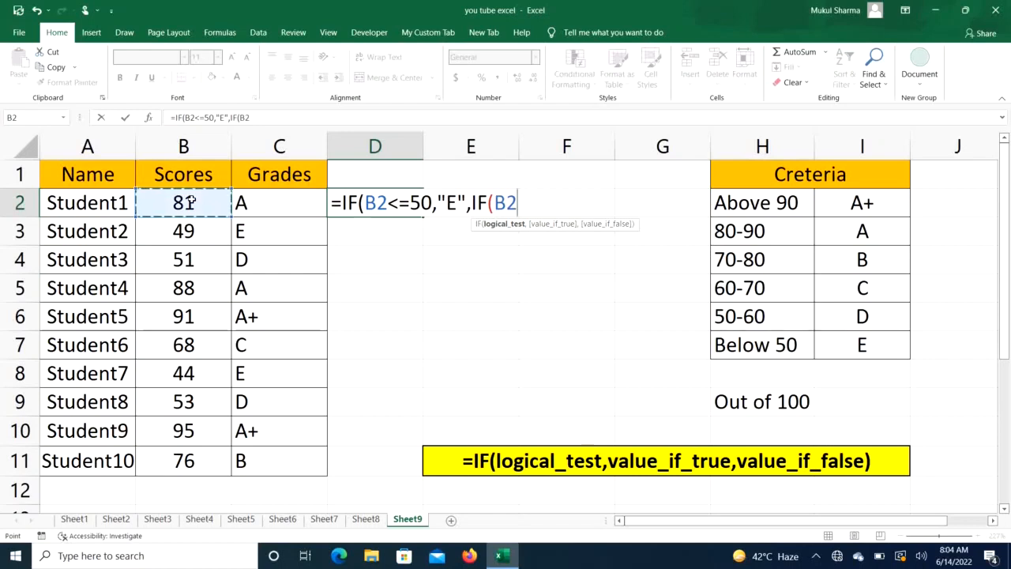
type("<=60,")
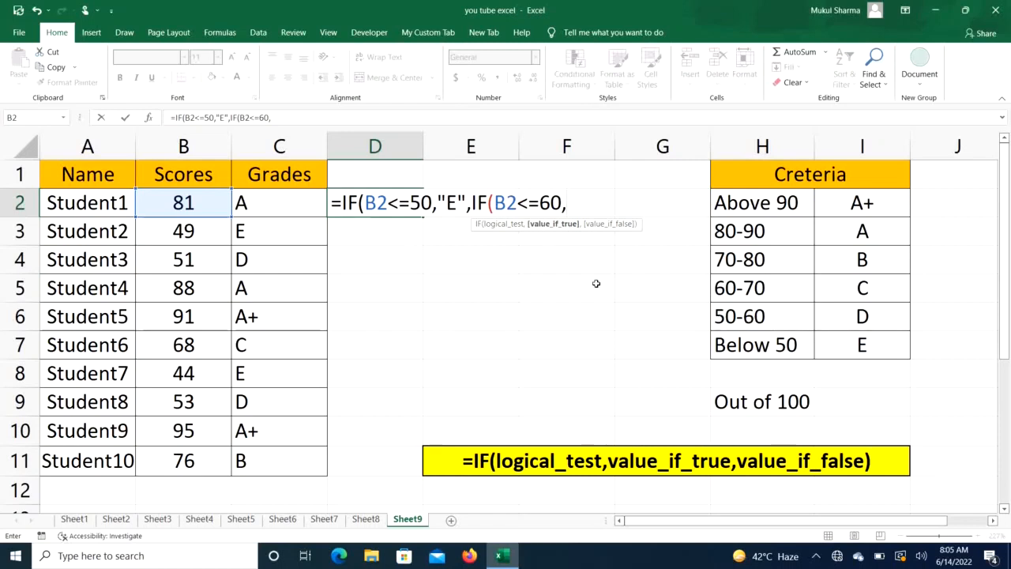
type("\"D\",")
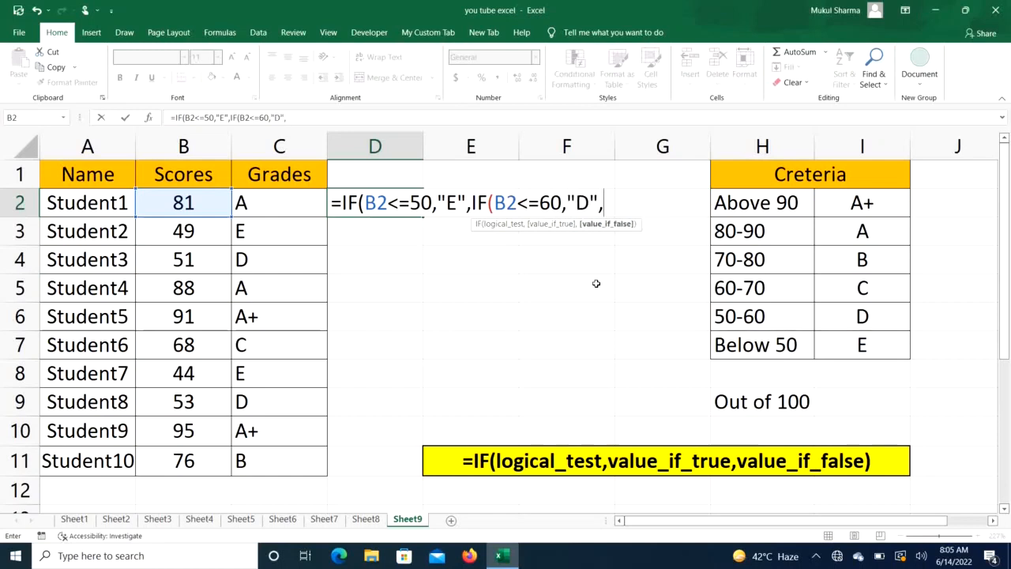
type("IF")
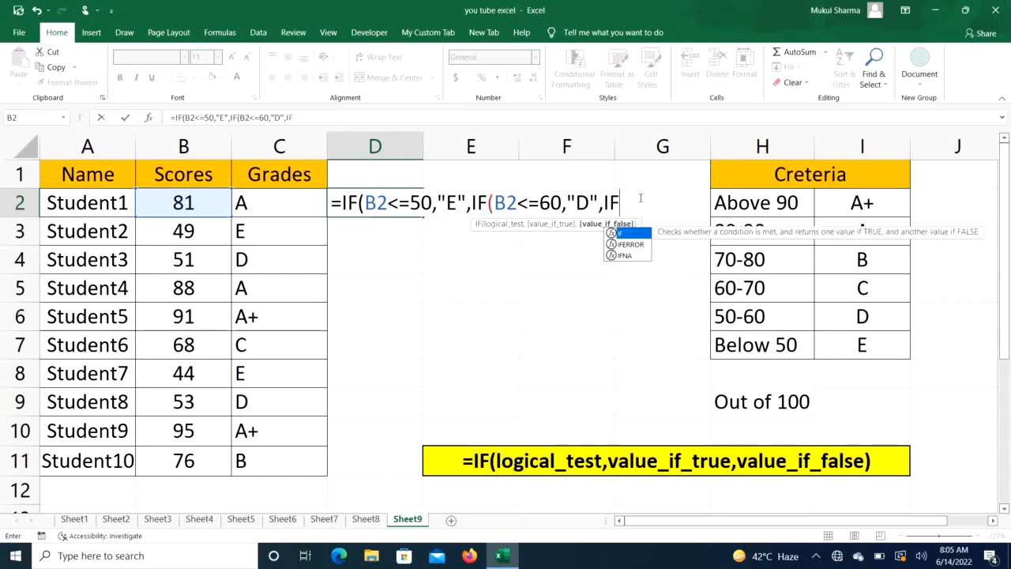
type("(")
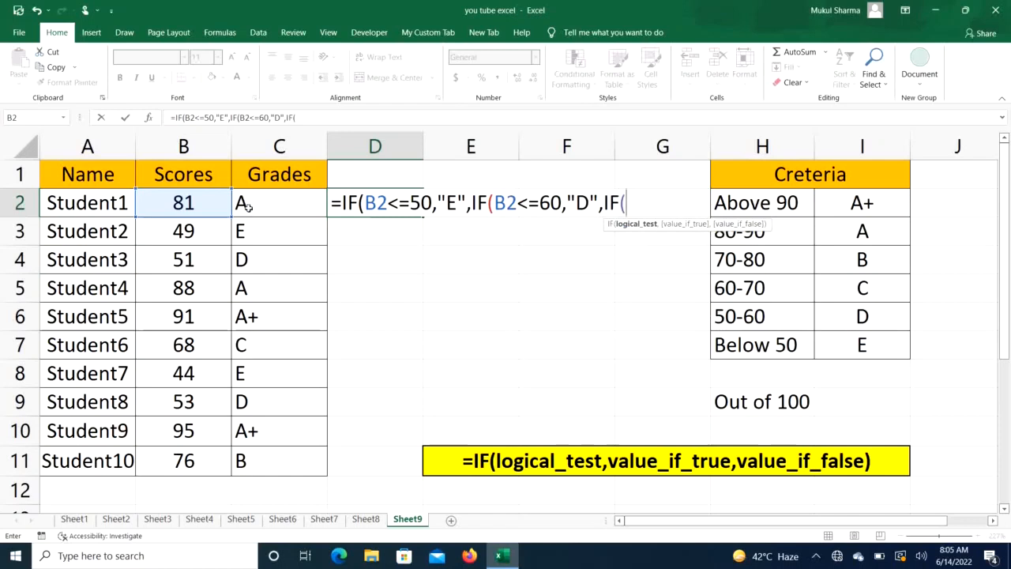
- Nest a third IF testing B2<=70 that returns "C"
left_click(209, 203)
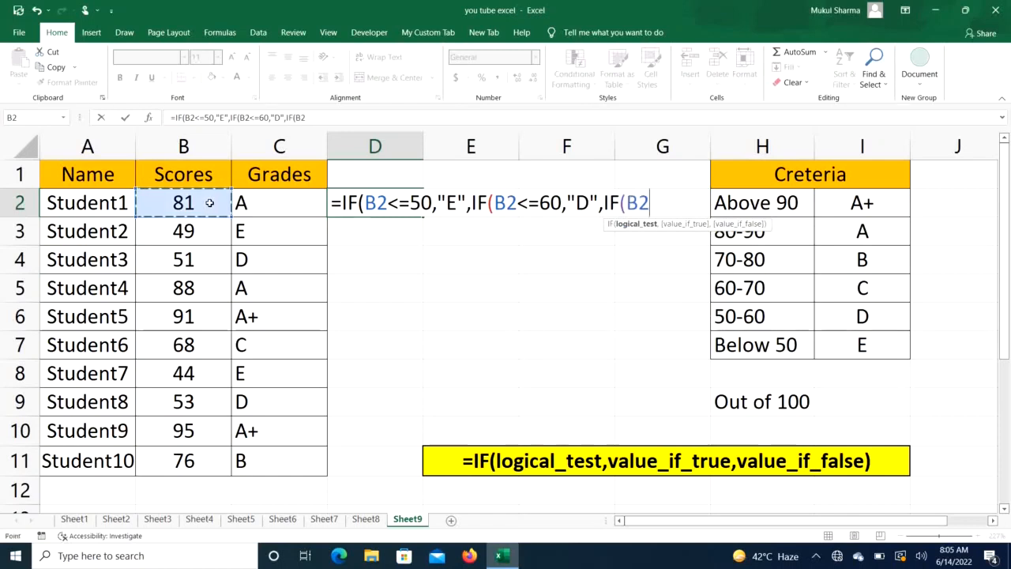
type("<=")
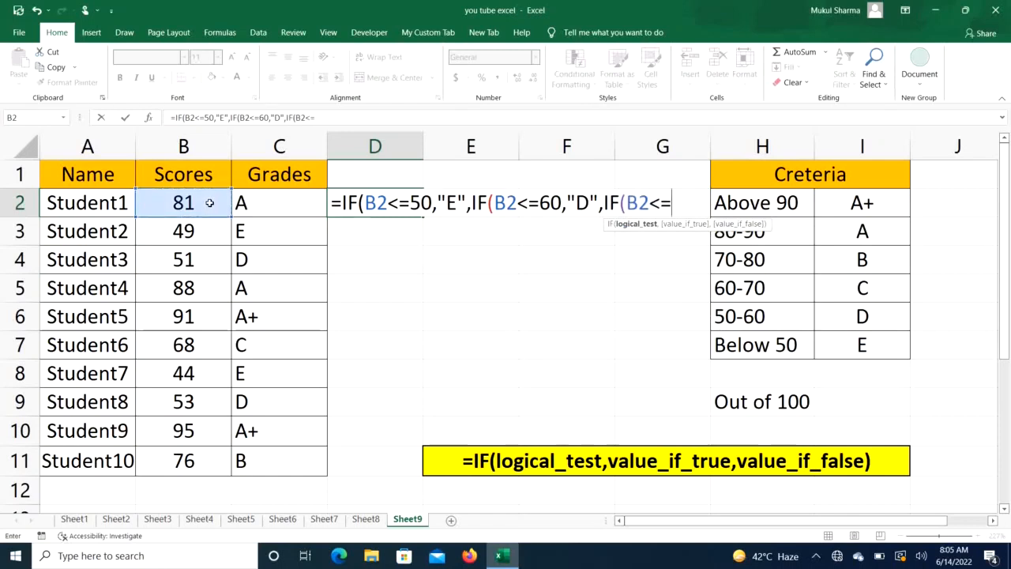
type("70,")
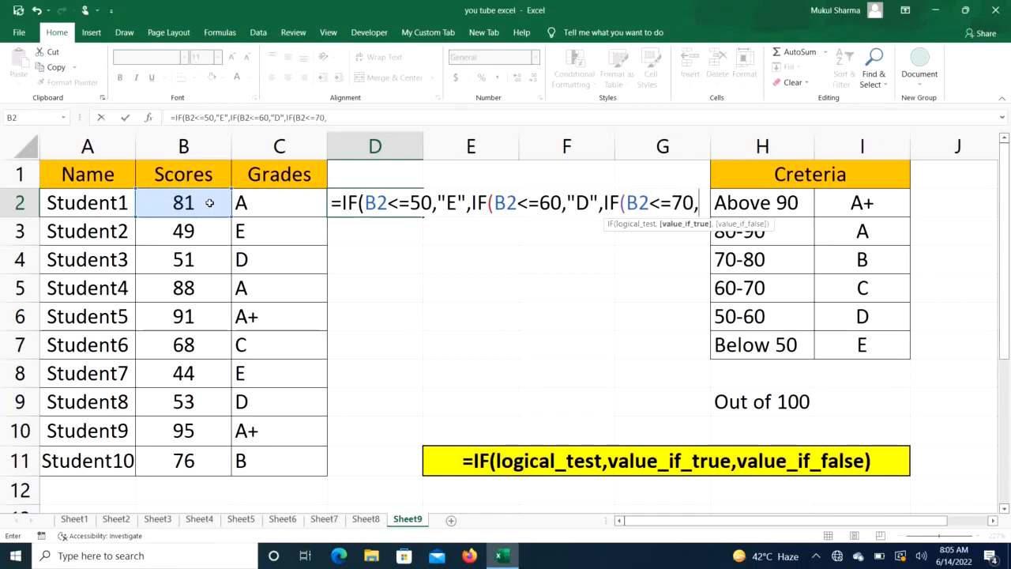
type("\"C")
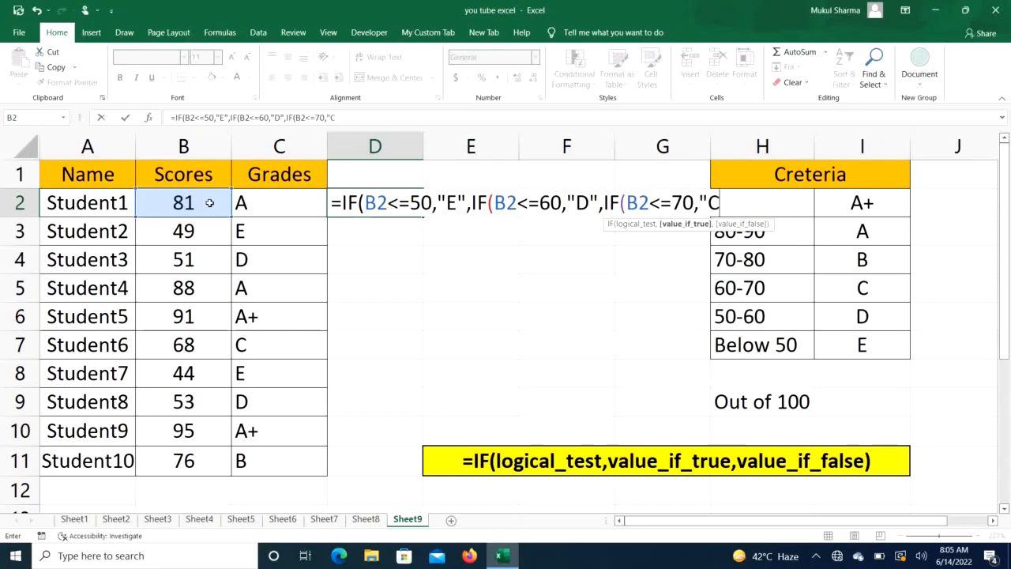
type("\",IF")
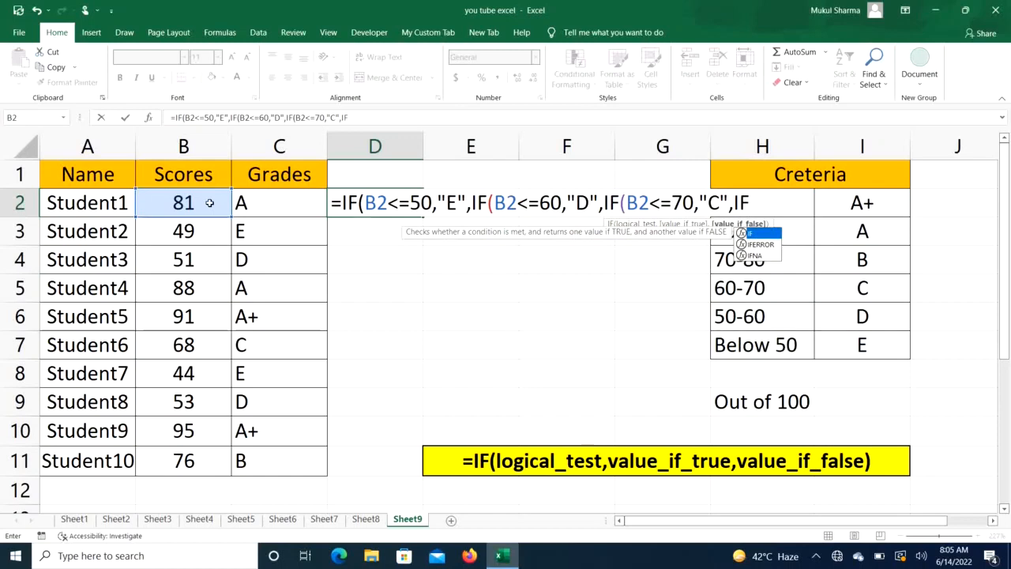
type("(")
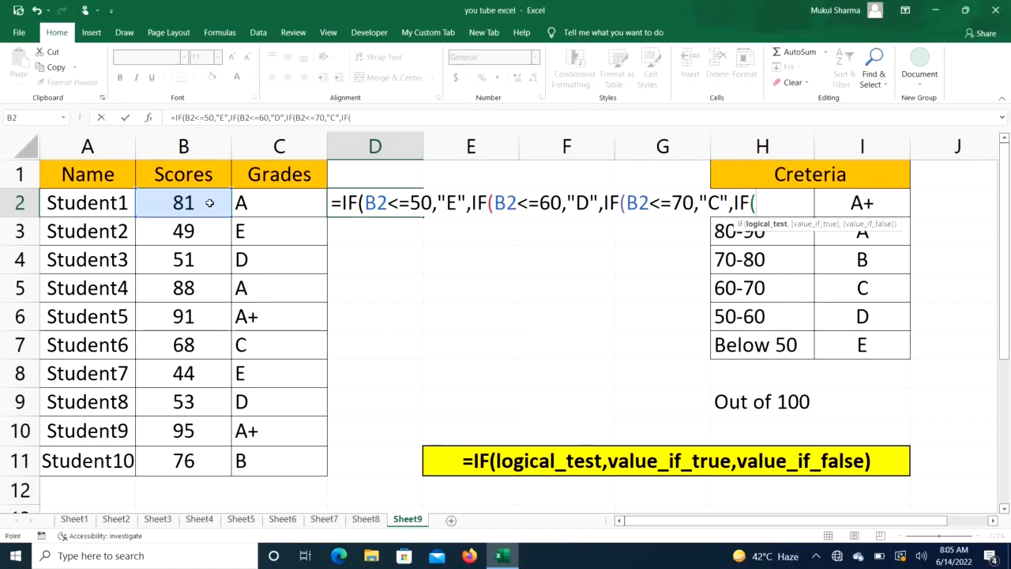
- Nest a fourth IF testing B2<80 that returns "B"
left_click(210, 203)
type("<")
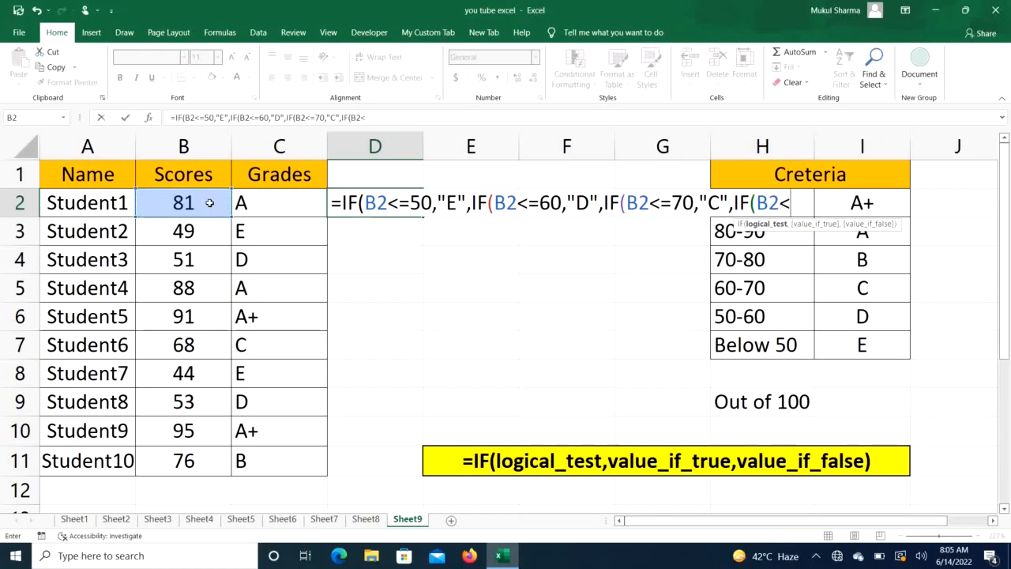
type("80,\"")
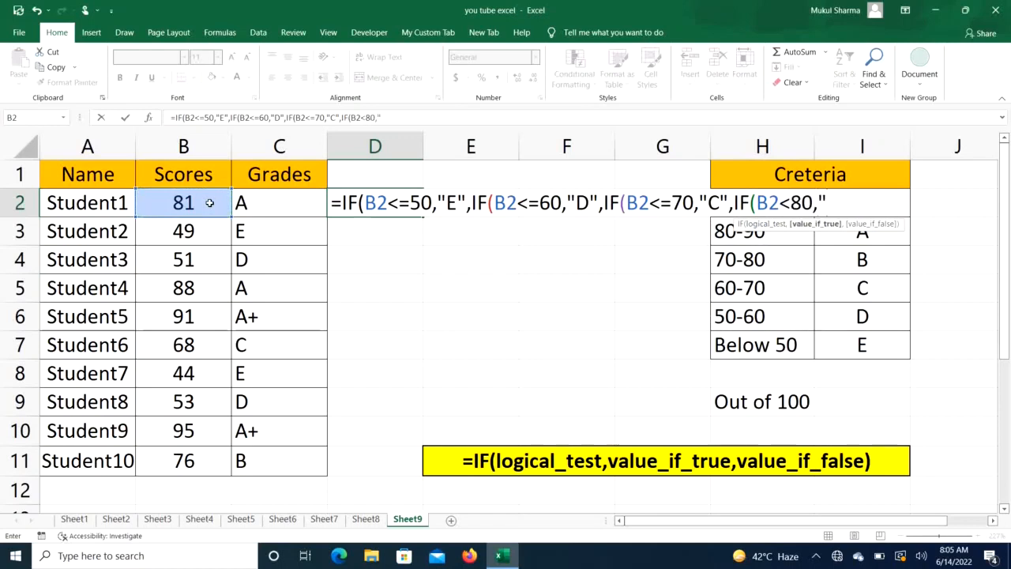
type("D\",")
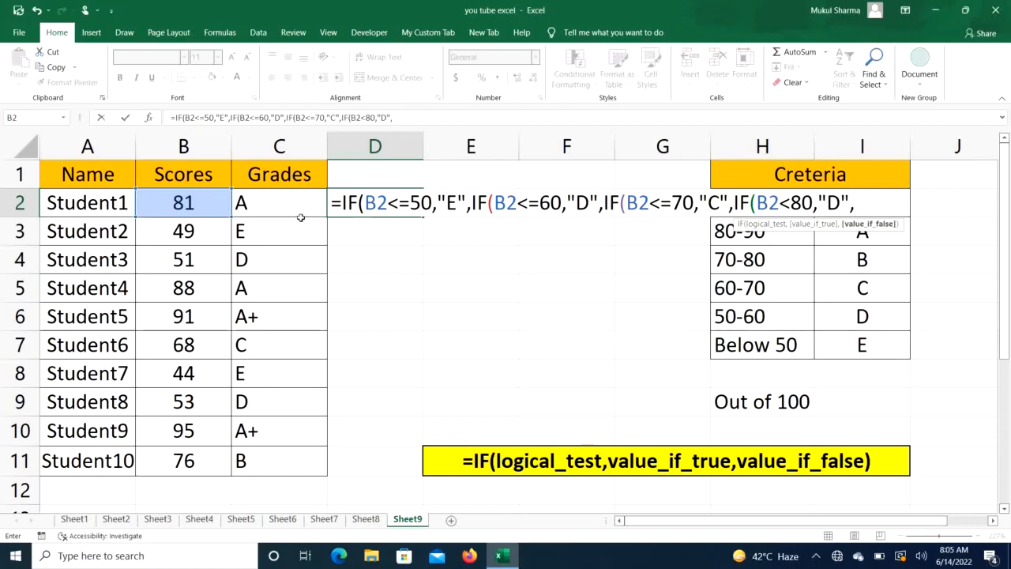
key("BackSpace")
key("BackSpace")
key("BackSpace")
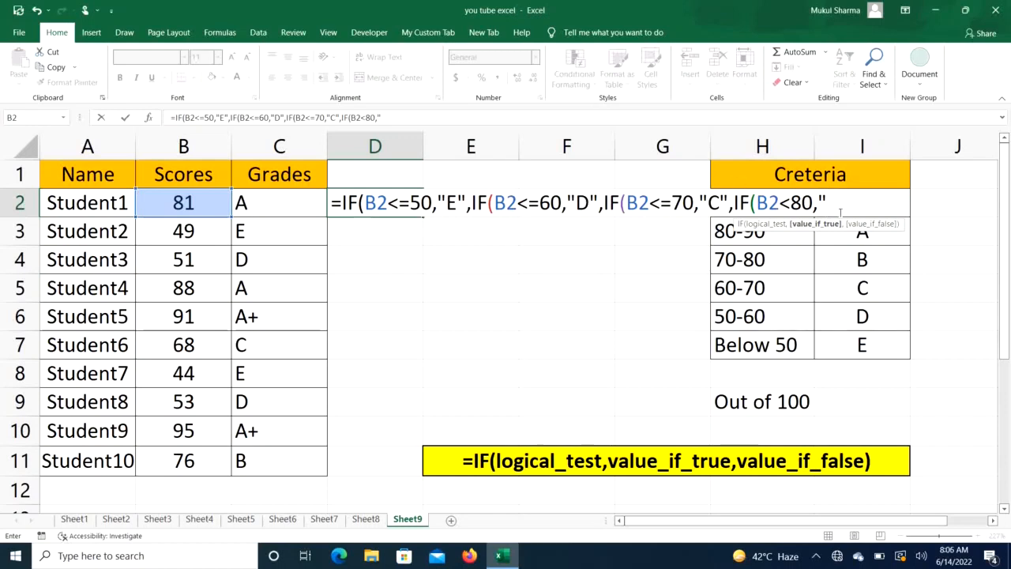
type("B\",")
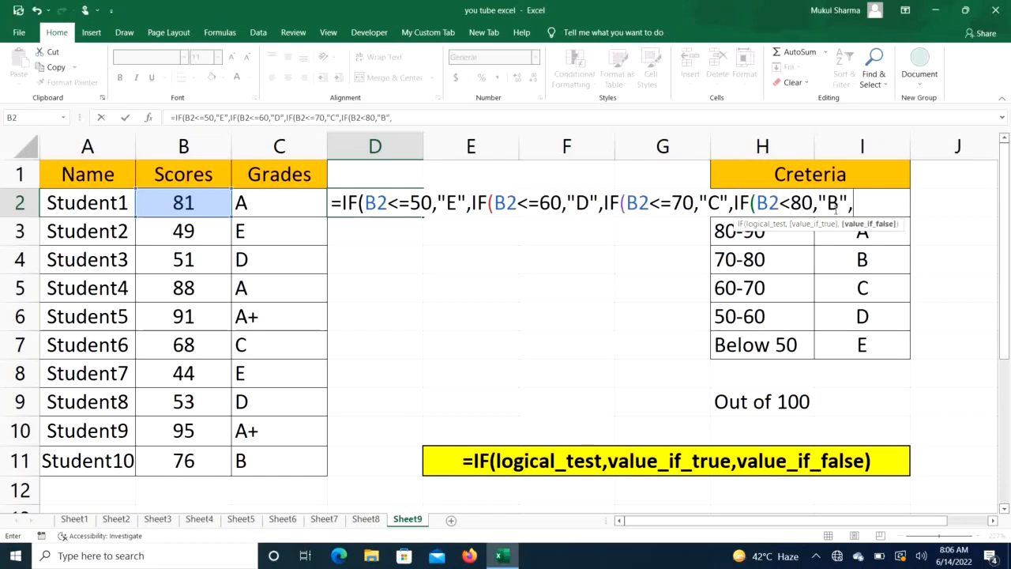
type("IF")
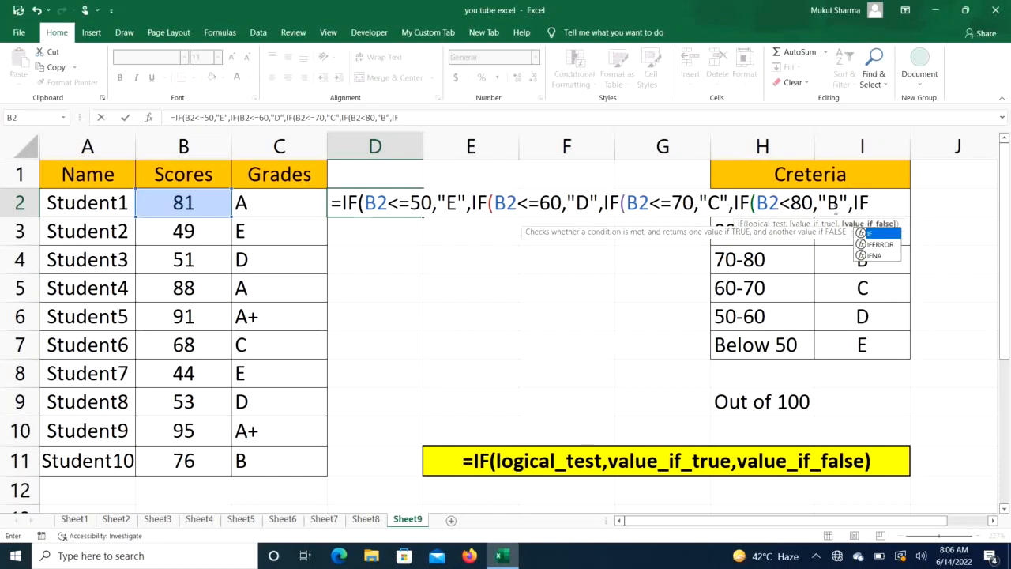
type("(")
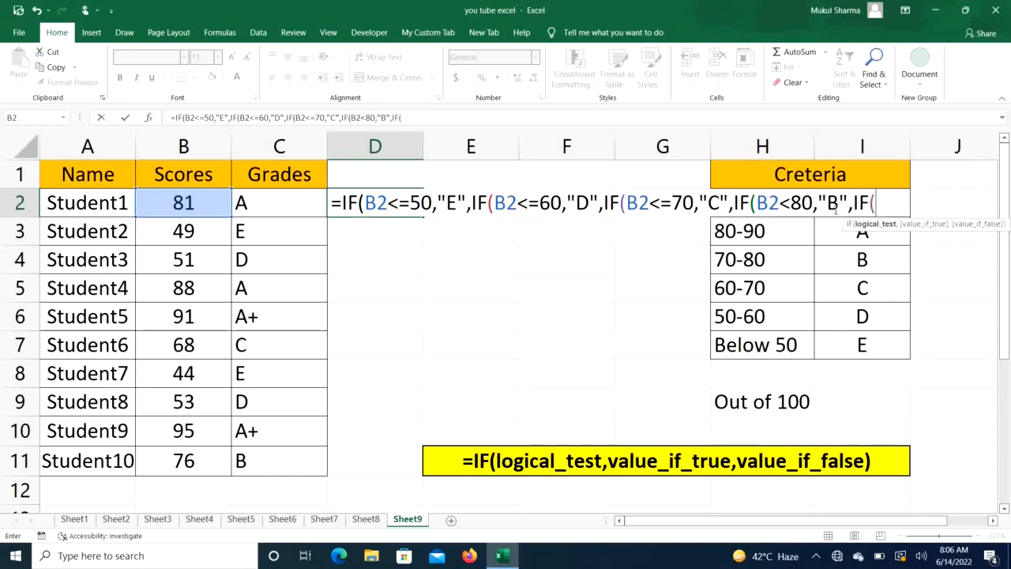
- Nest a fifth IF testing B2<=90 that returns "A"
left_click(176, 202)
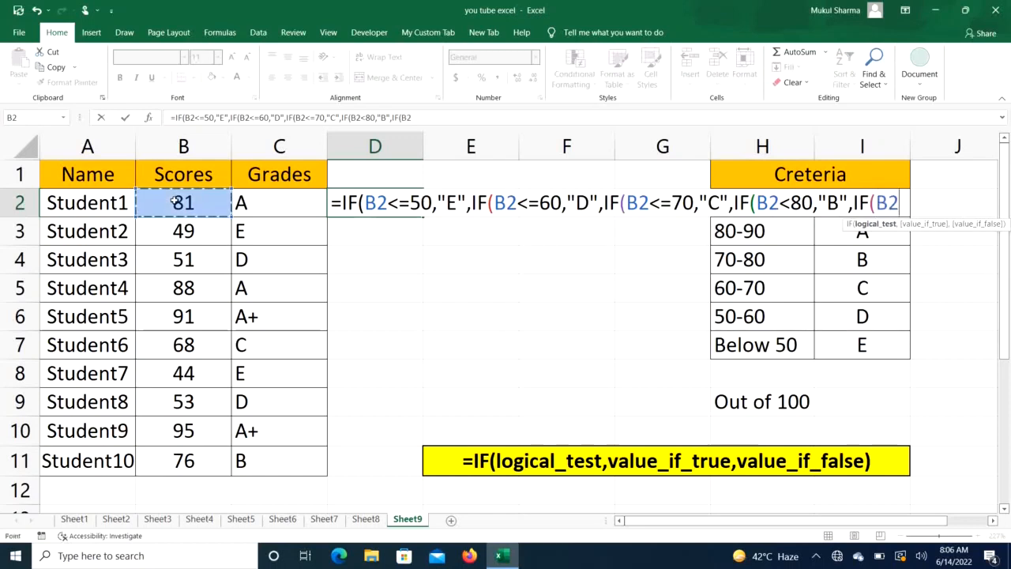
type("<=90")
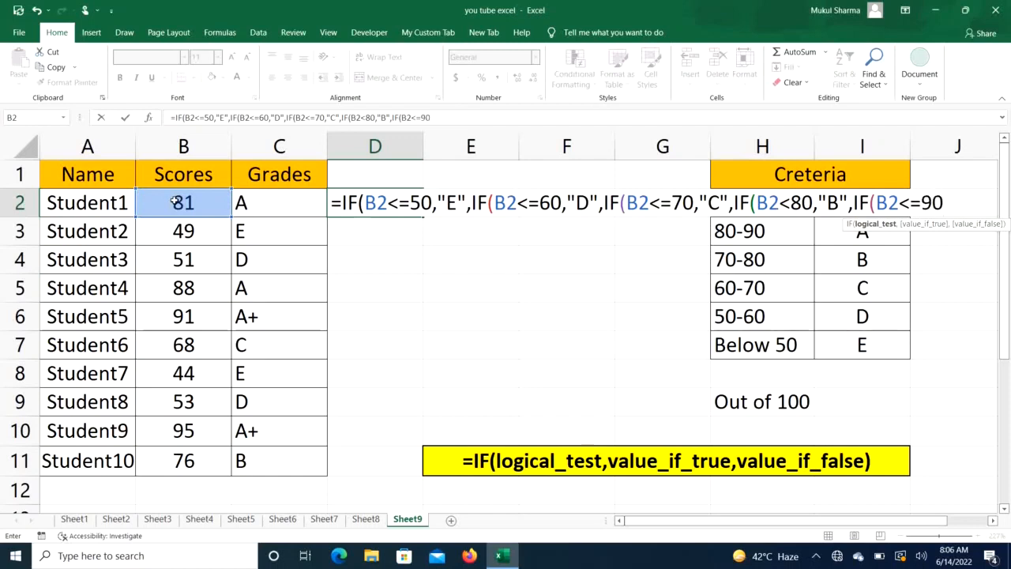
type(",")
type("\"A")
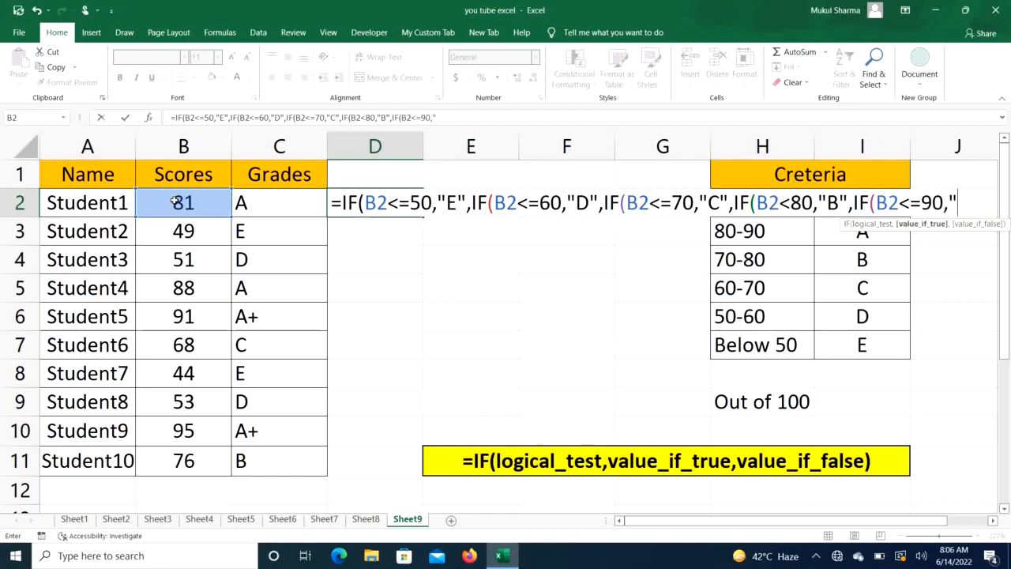
type("\",")
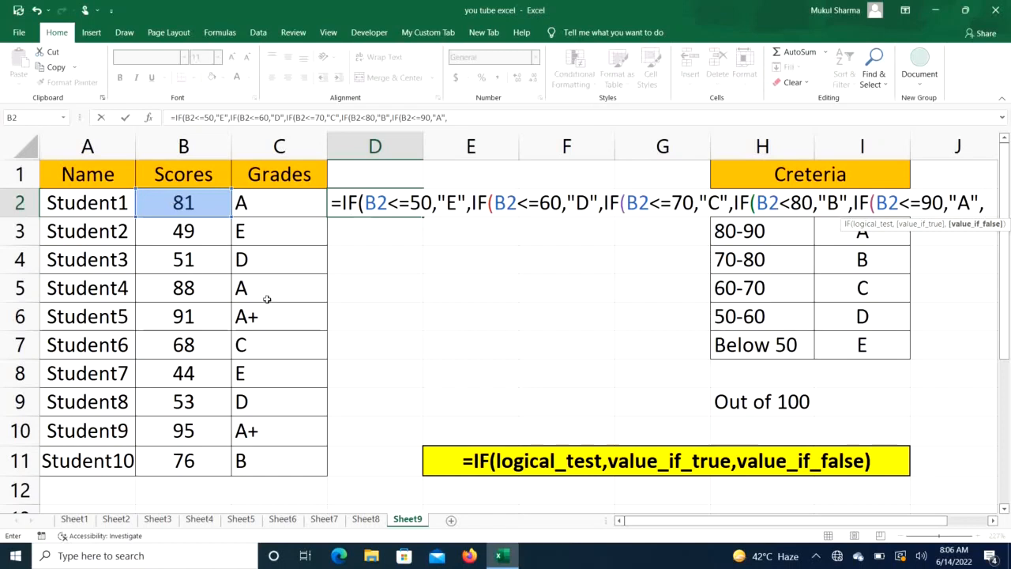
- Set "A+" as the final false value, close all five IF parentheses and enter the formula in D2
type("\"A")
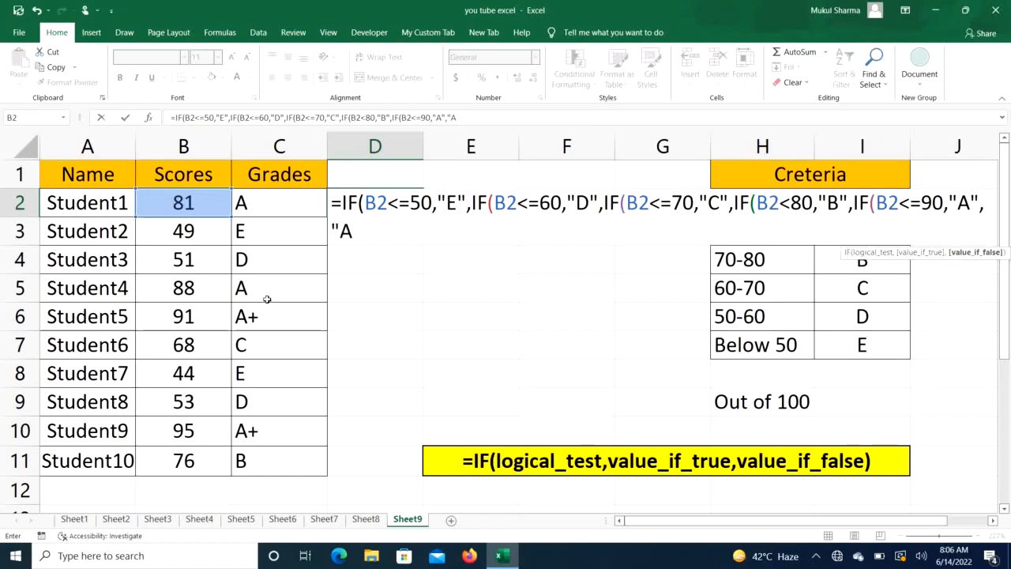
type("+\")")
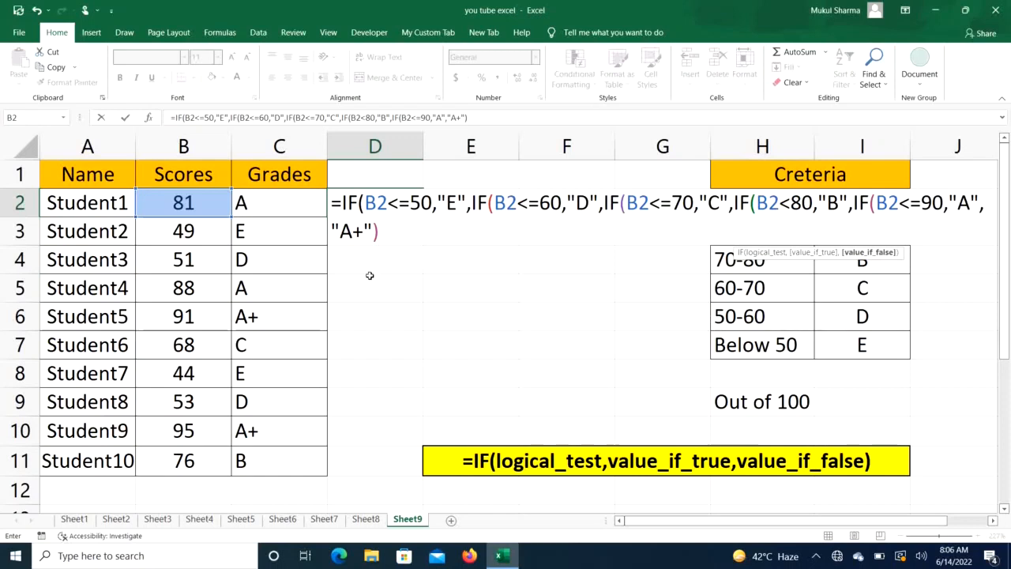
type(")))")
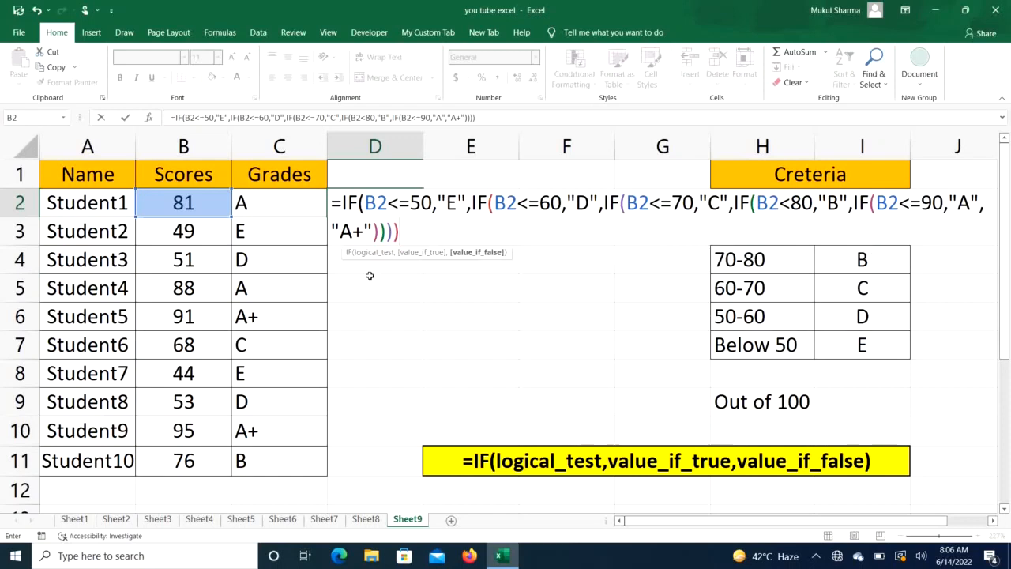
type(")")
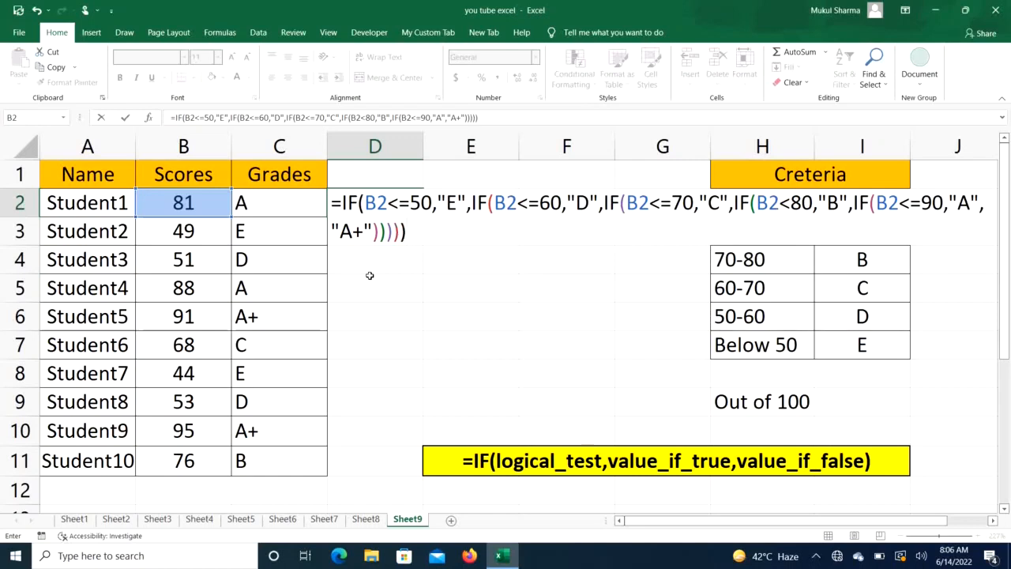
key("Return")
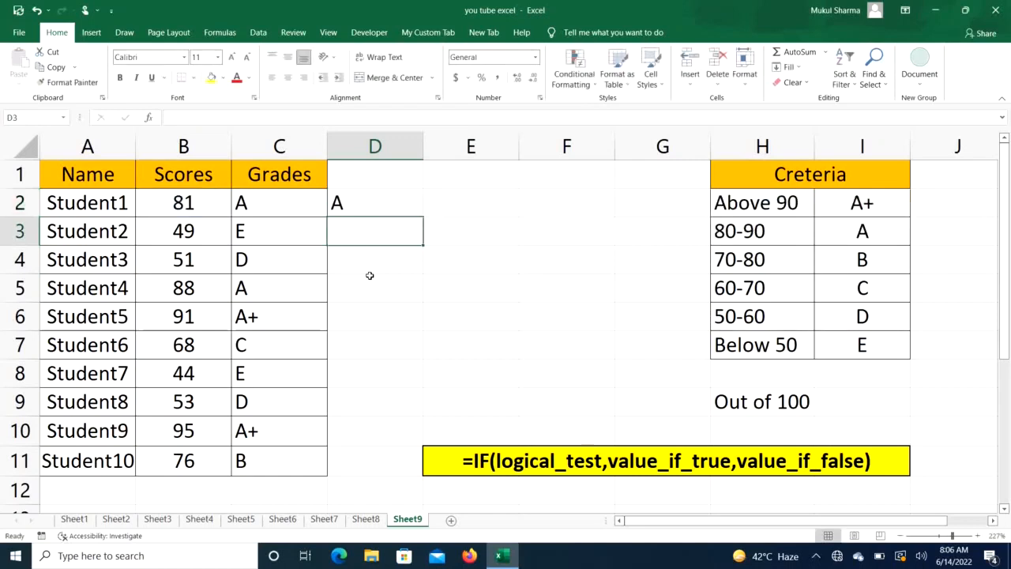
- Fill the alternative grade formula from D2 down column D to Student10's row
left_click(403, 201)
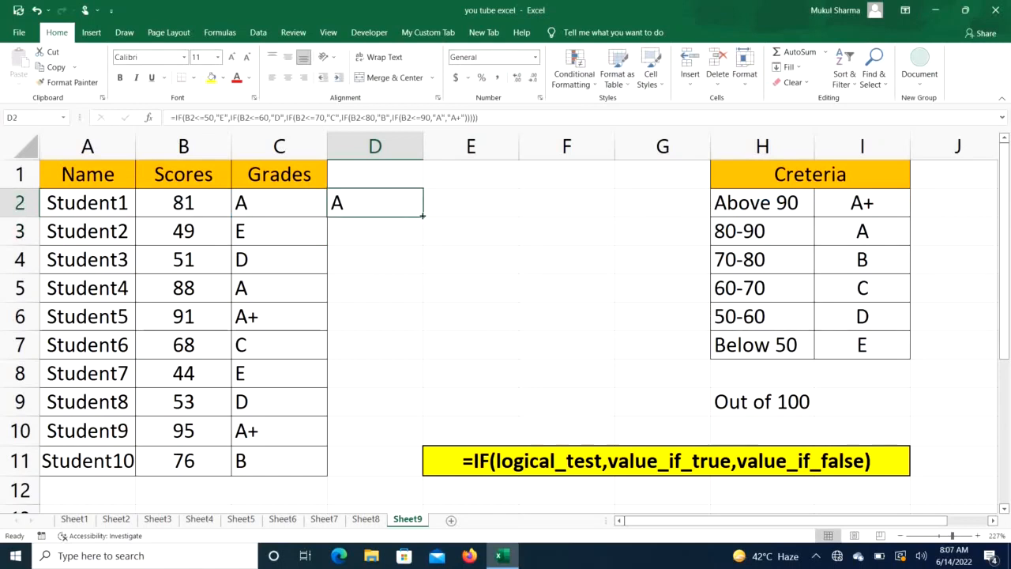
left_click_drag(422, 215, 416, 472)
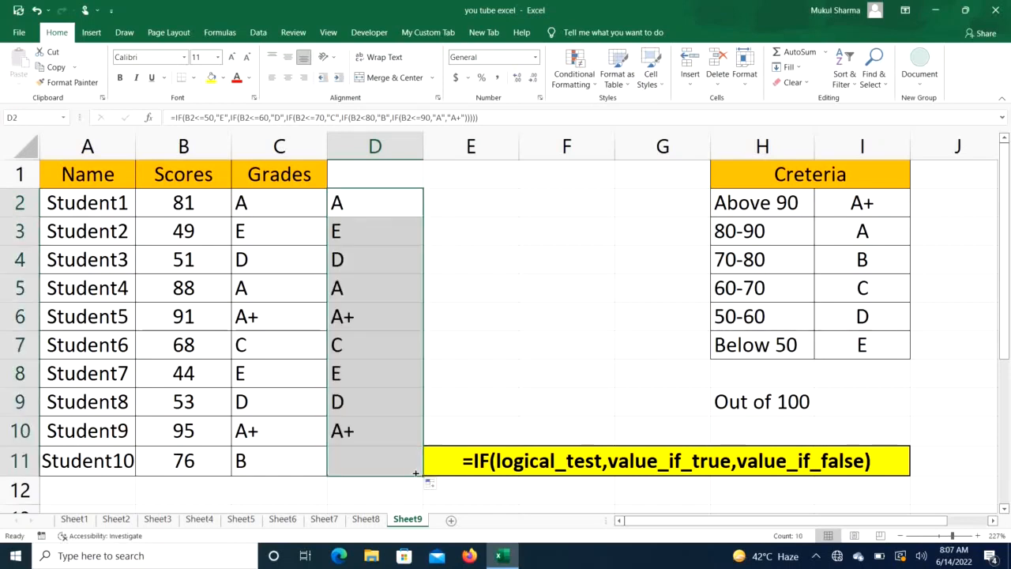